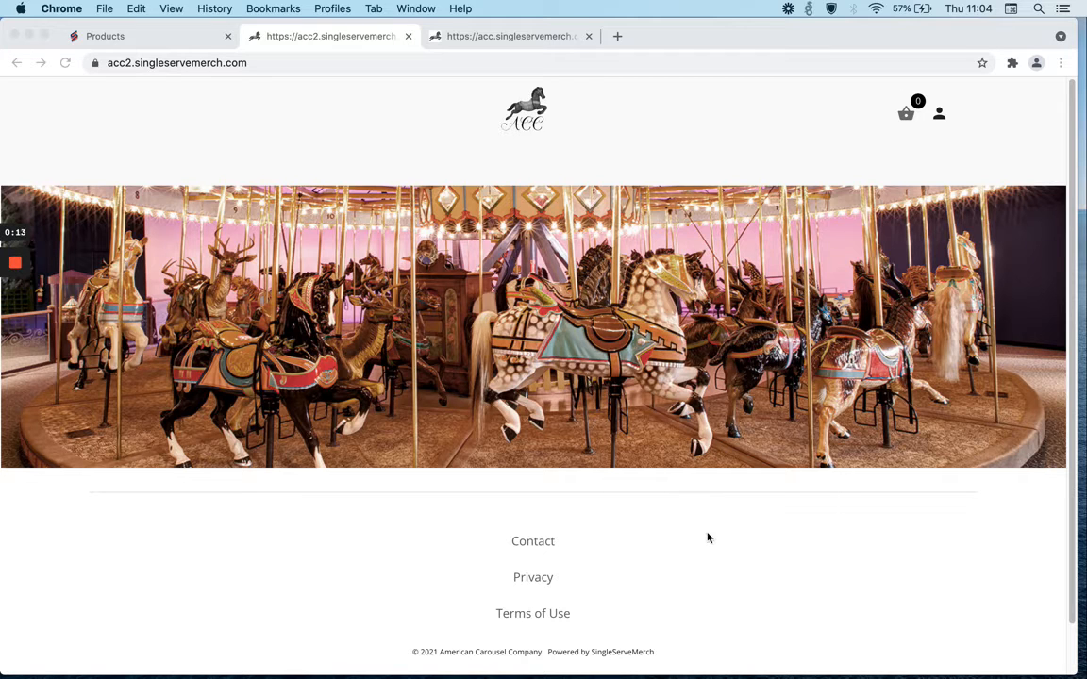
Browse the two storefront previews, scrolling through the ACC store's product listing.
scroll(708, 538, "down", 2)
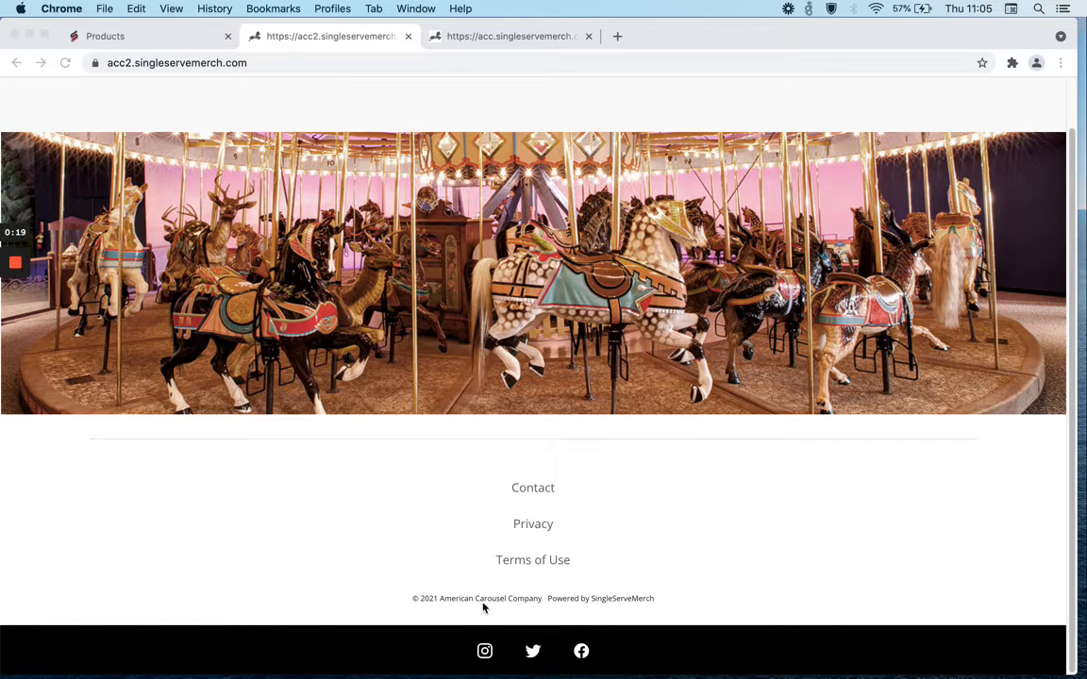
scroll(660, 488, "up", 1)
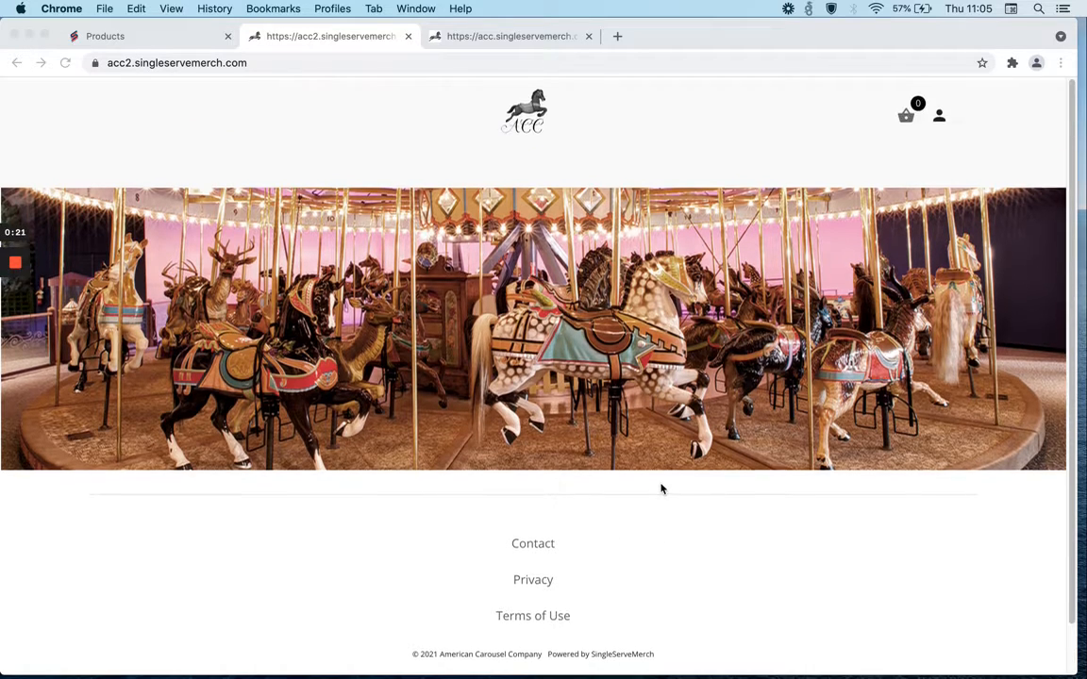
scroll(735, 376, "down", 1)
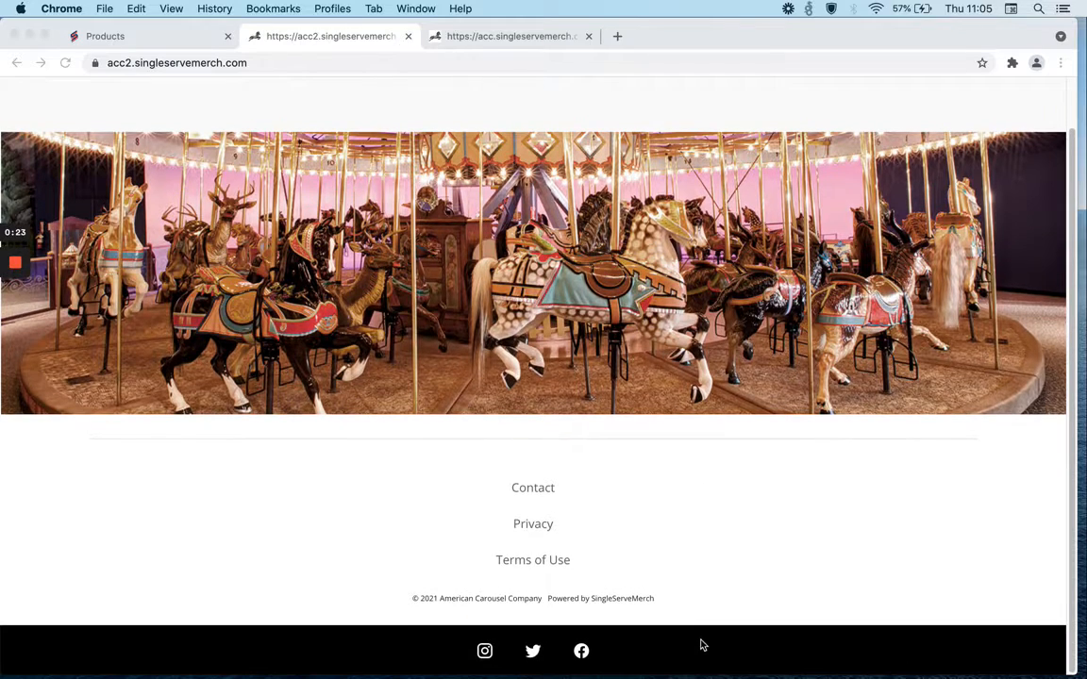
scroll(732, 275, "up", 1)
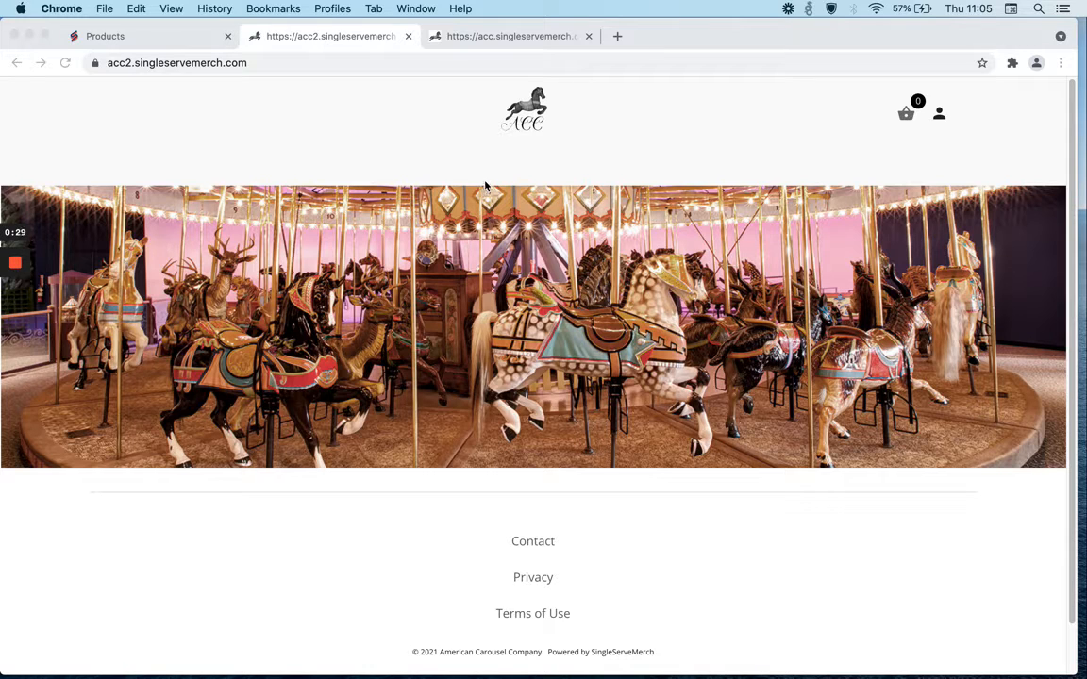
left_click(501, 38)
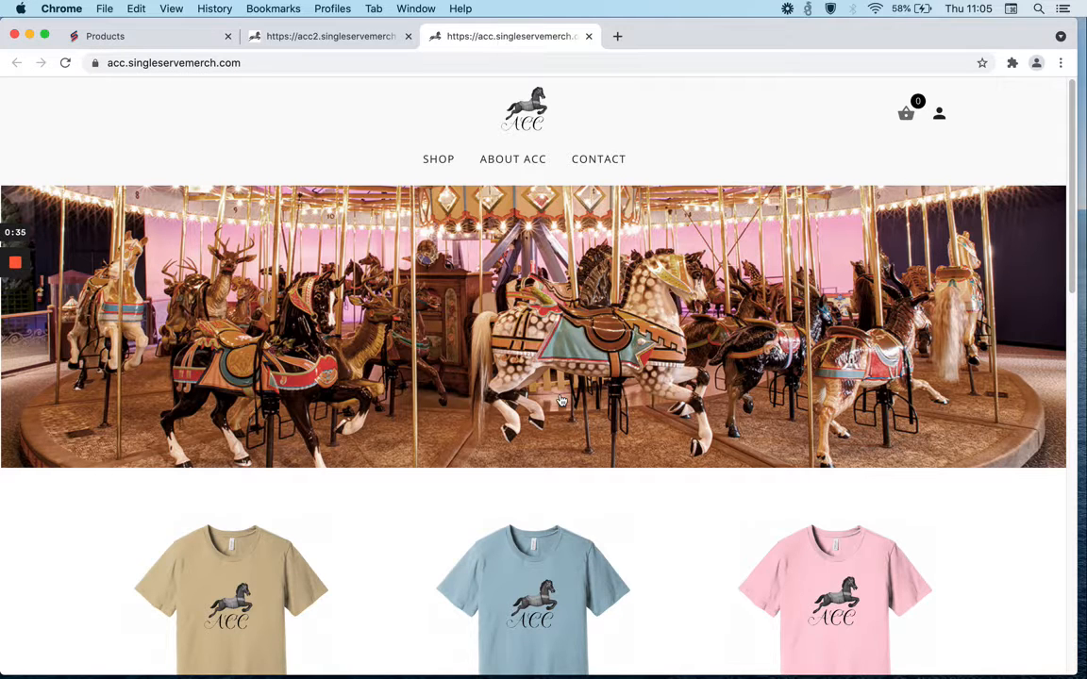
scroll(560, 401, "down", 5)
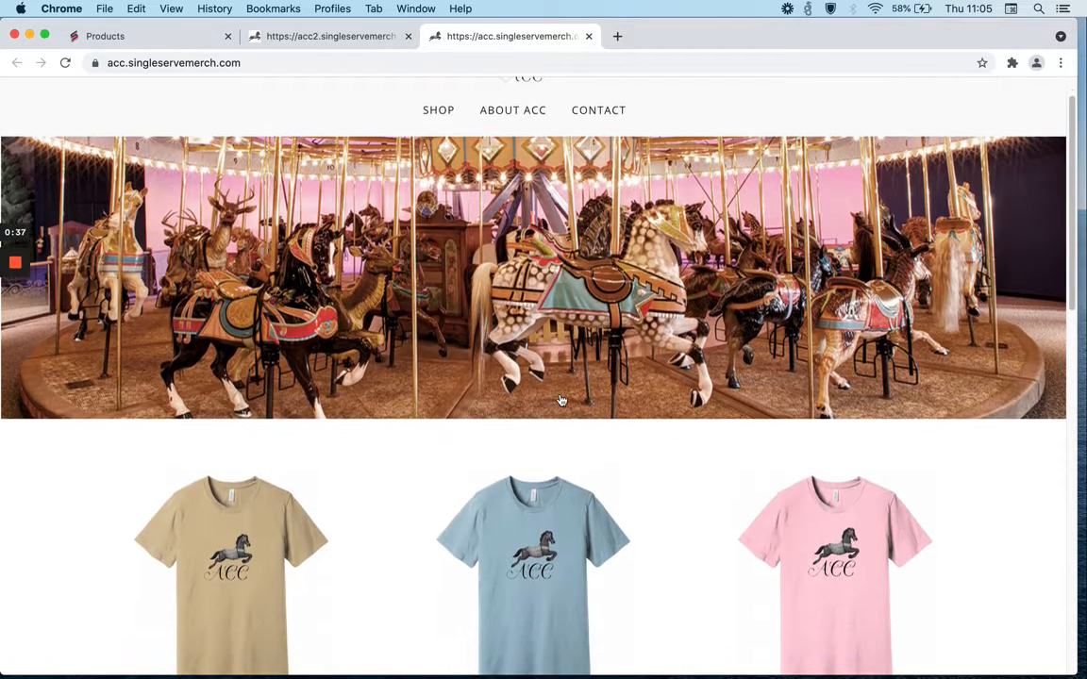
scroll(560, 401, "down", 5)
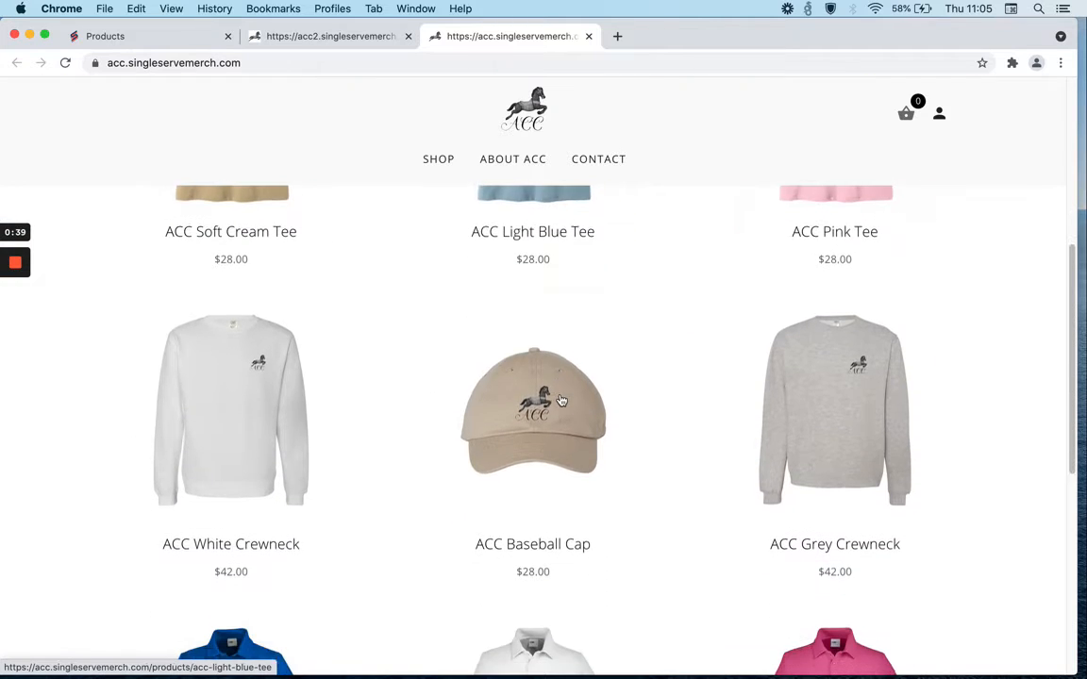
scroll(561, 401, "down", 5)
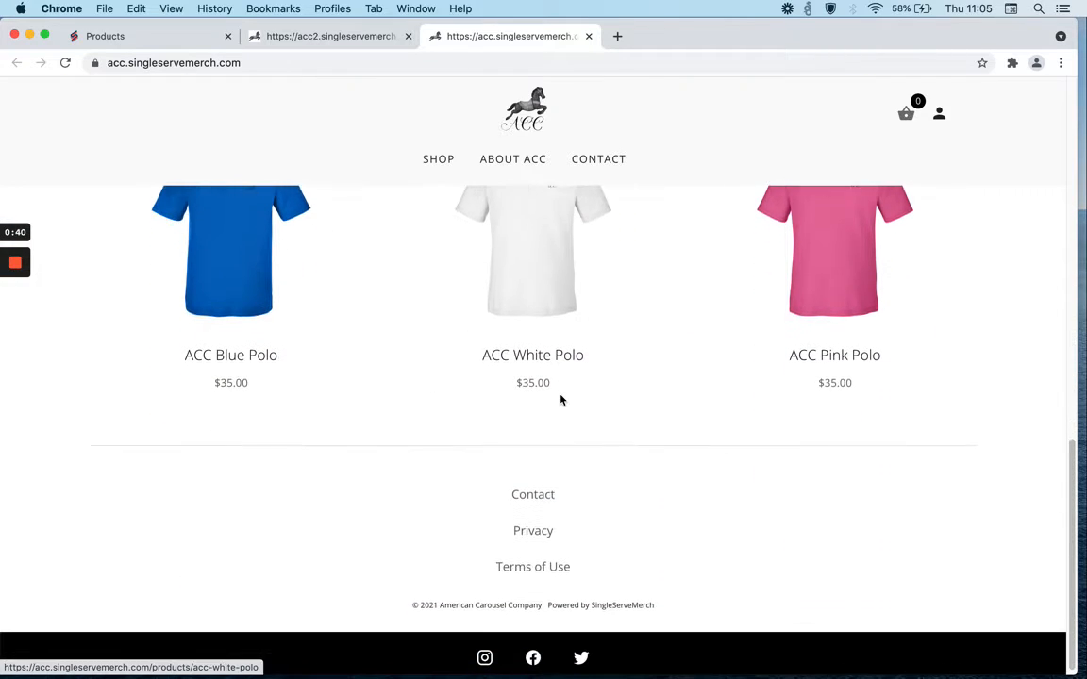
scroll(560, 401, "up", 15)
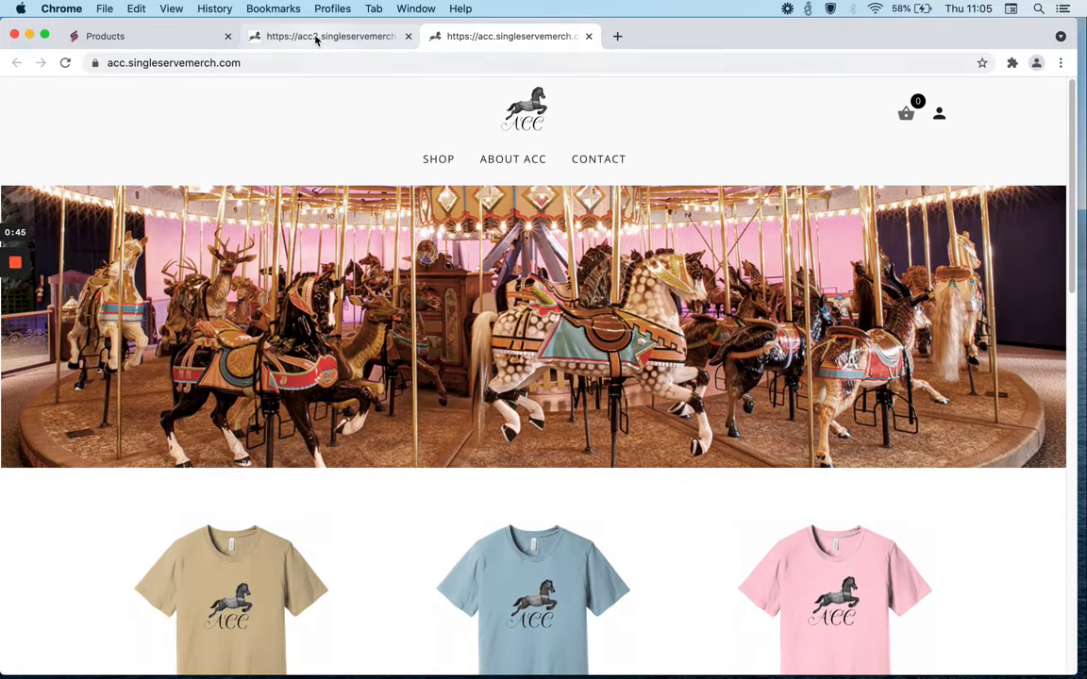
Return to the admin panel and view the store's Design settings and the Products list.
left_click(187, 33)
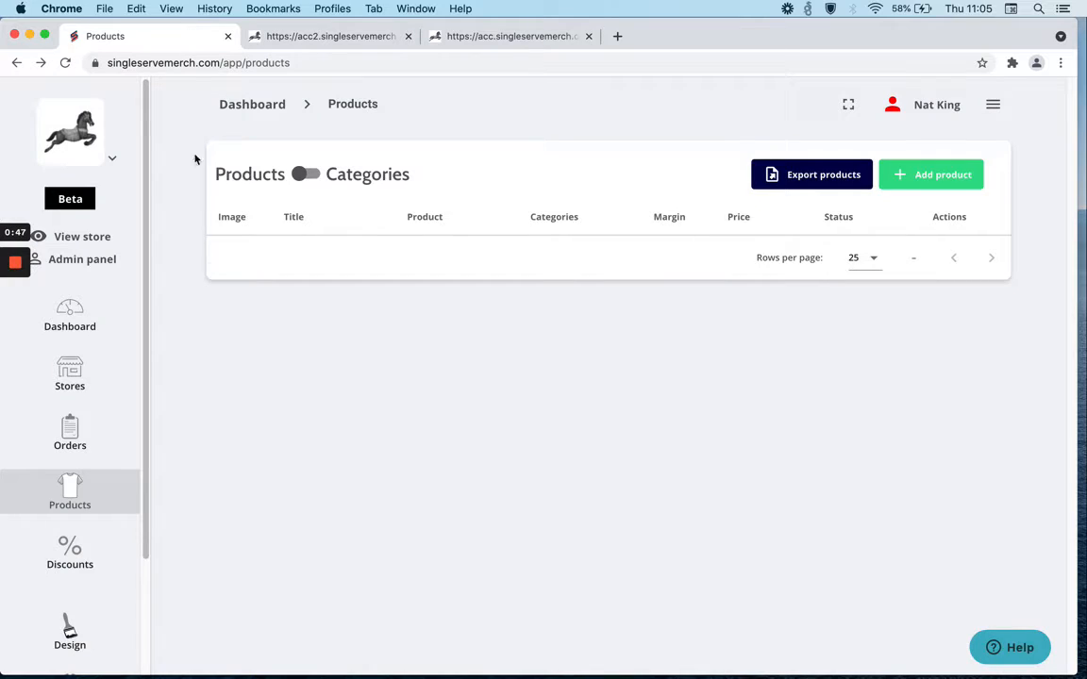
scroll(73, 580, "down", 1)
left_click(72, 571)
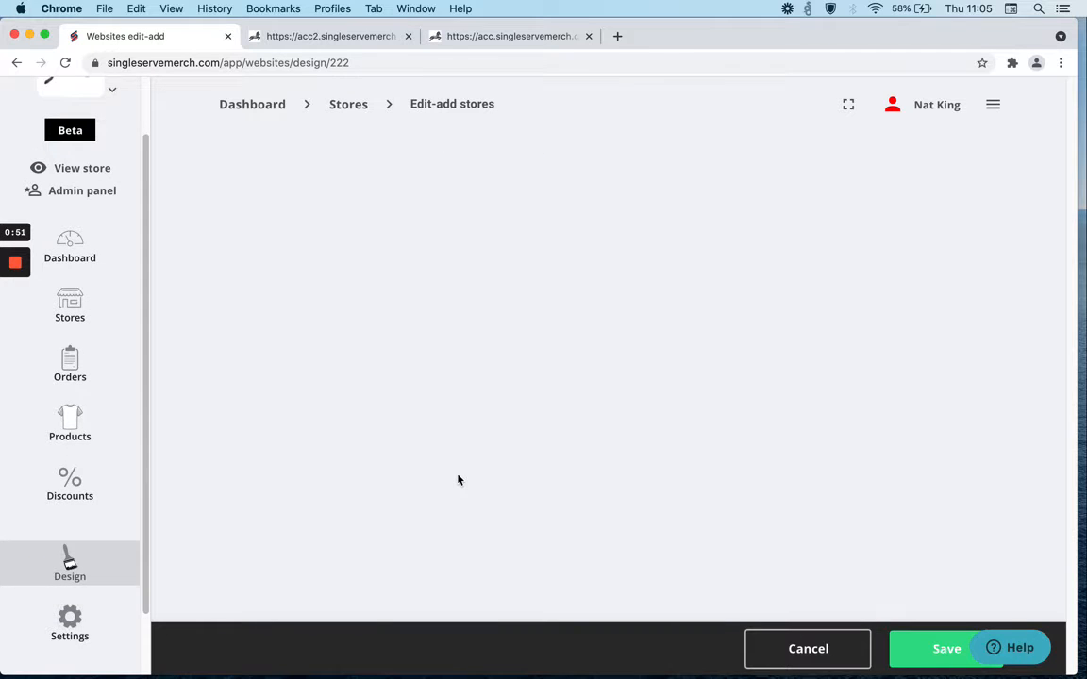
scroll(459, 481, "down", 1)
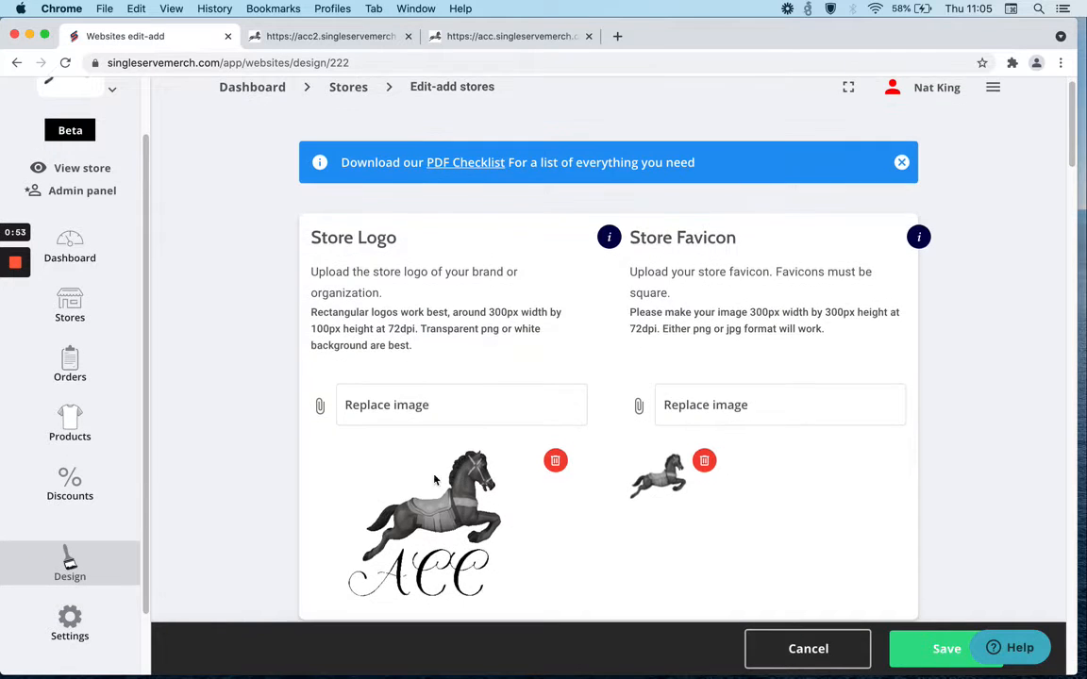
left_click(85, 433)
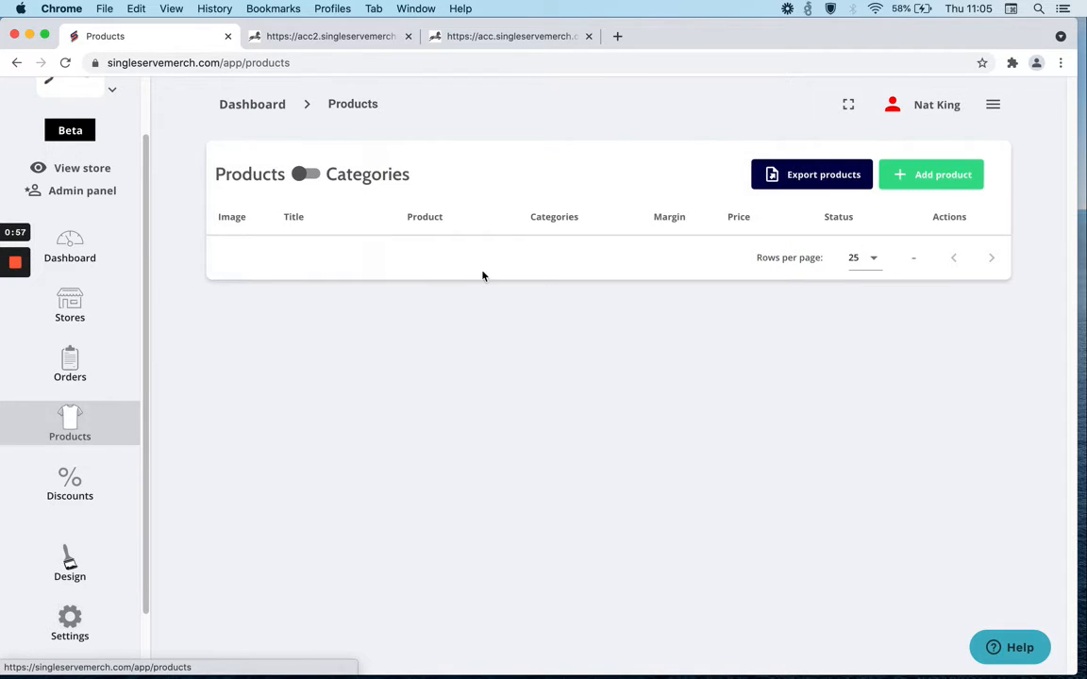
Start a new product, searching 3001 and selecting the BELLA+CANVAS Unisex Jersey Short Sleeve Tee BC3001 as its base.
left_click(920, 176)
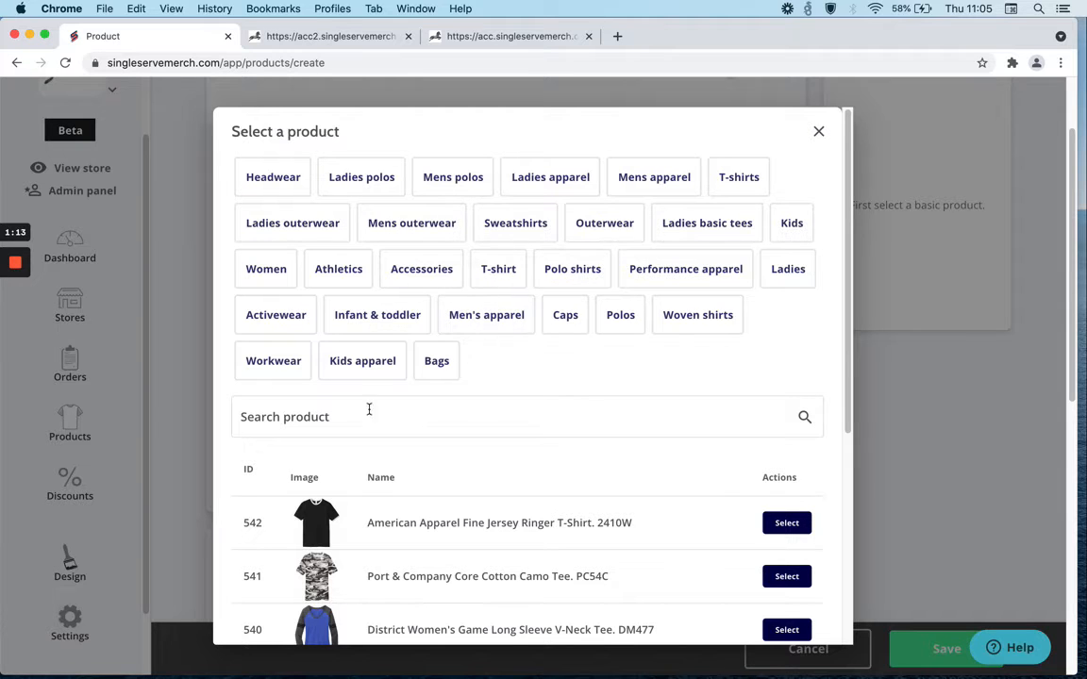
left_click(335, 423)
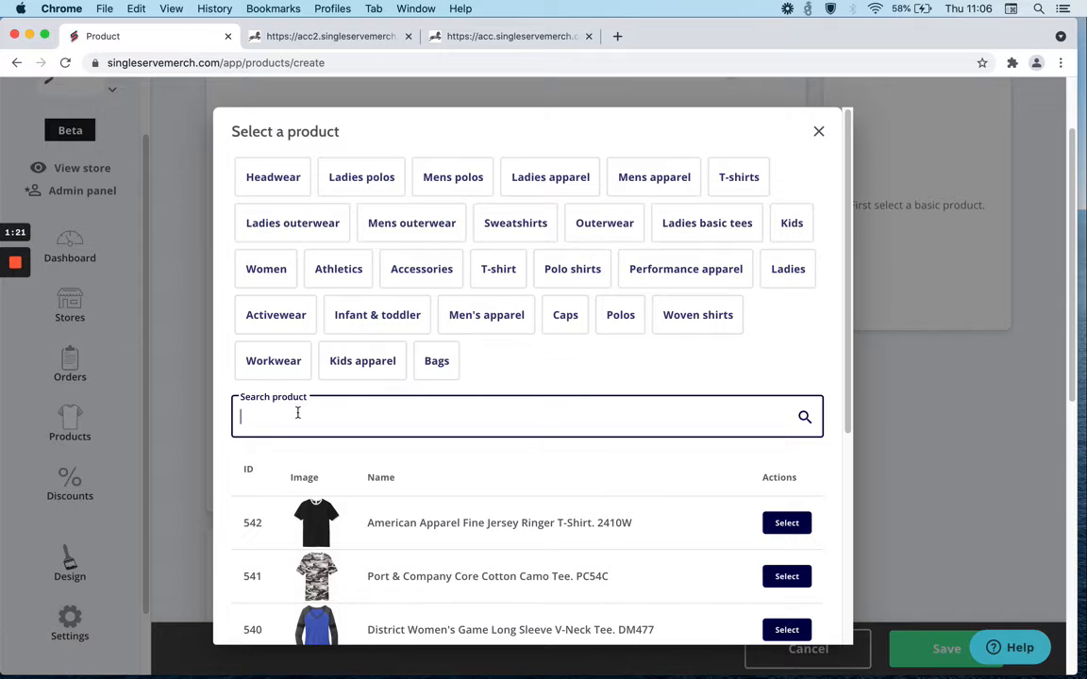
type("3001")
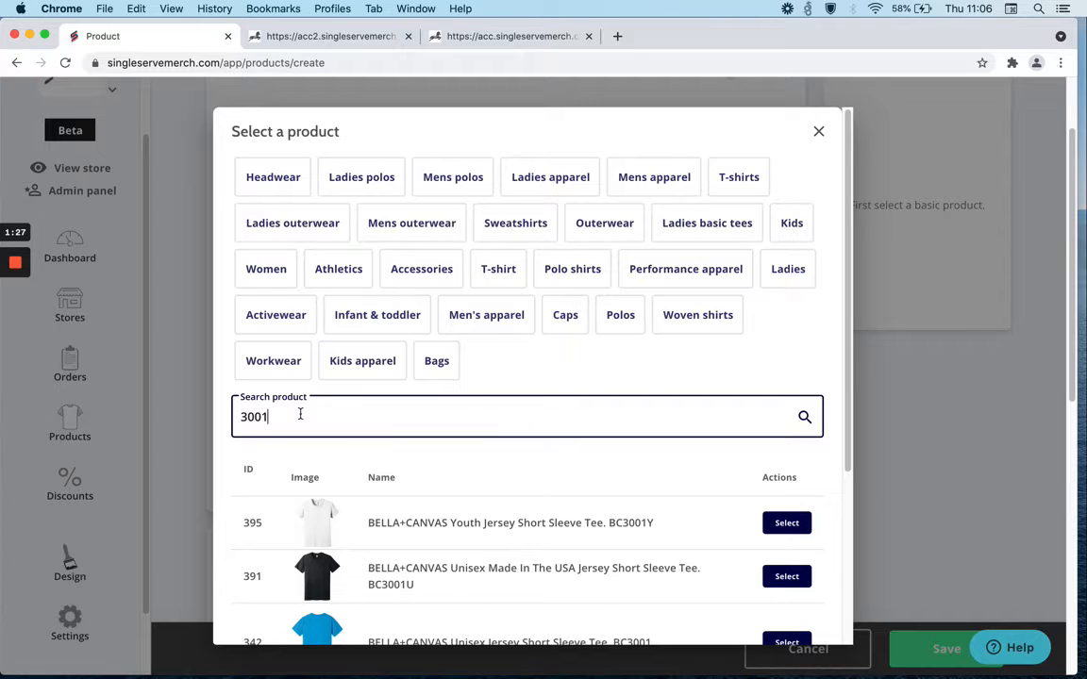
scroll(473, 517, "down", 3)
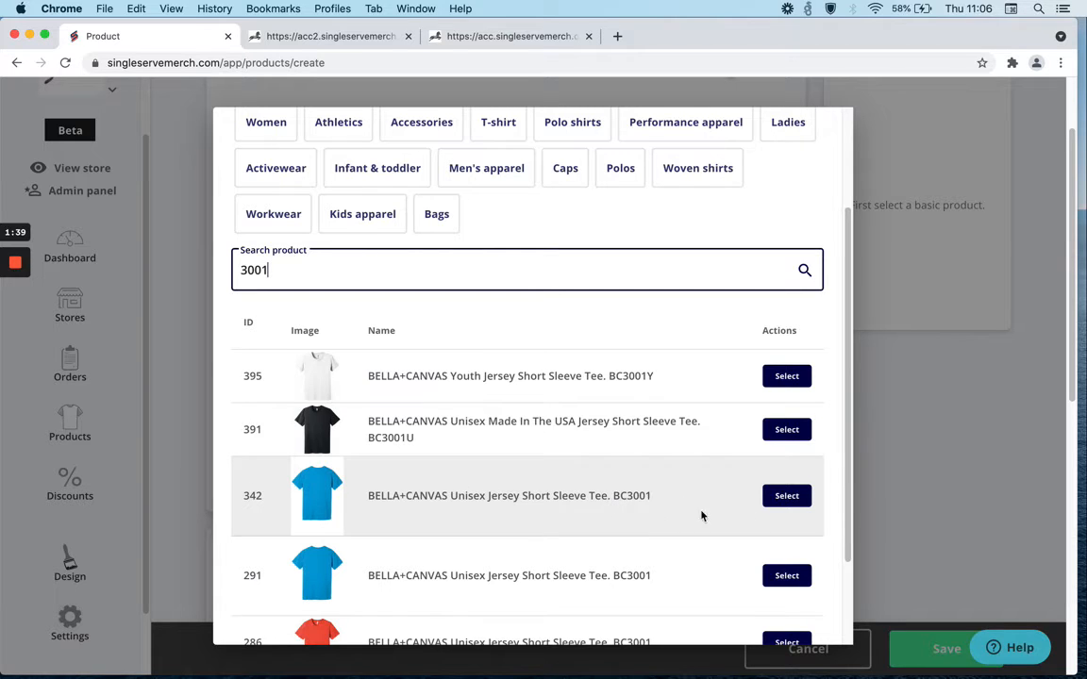
left_click(788, 497)
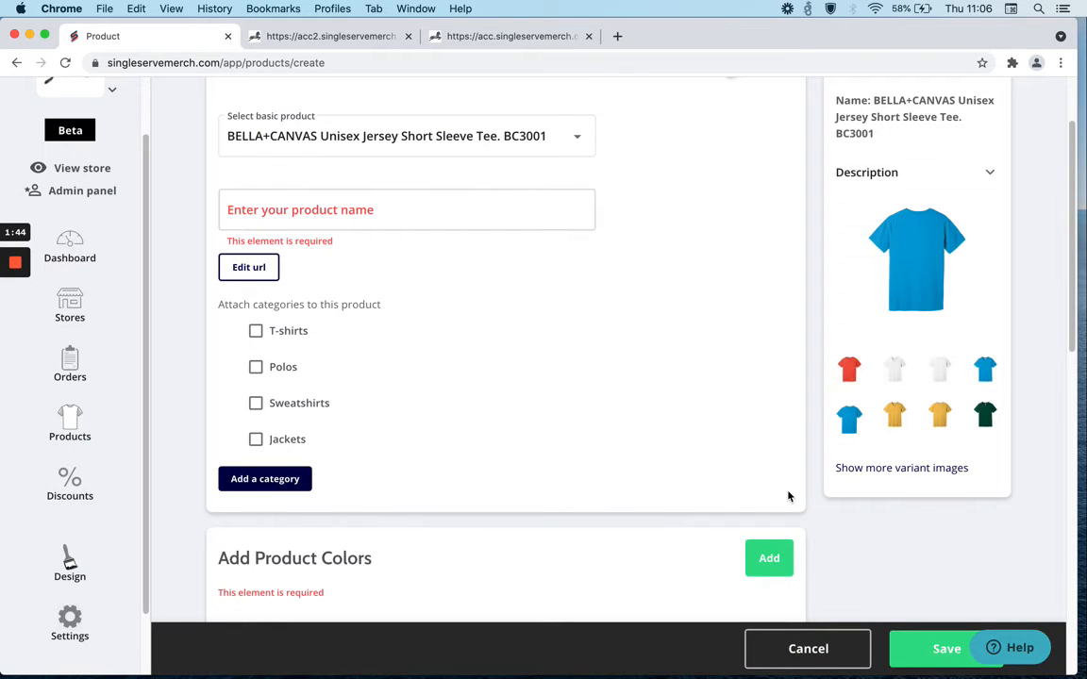
Name the product ACC Logo Tee and attach it to the T-shirts category.
left_click(326, 212)
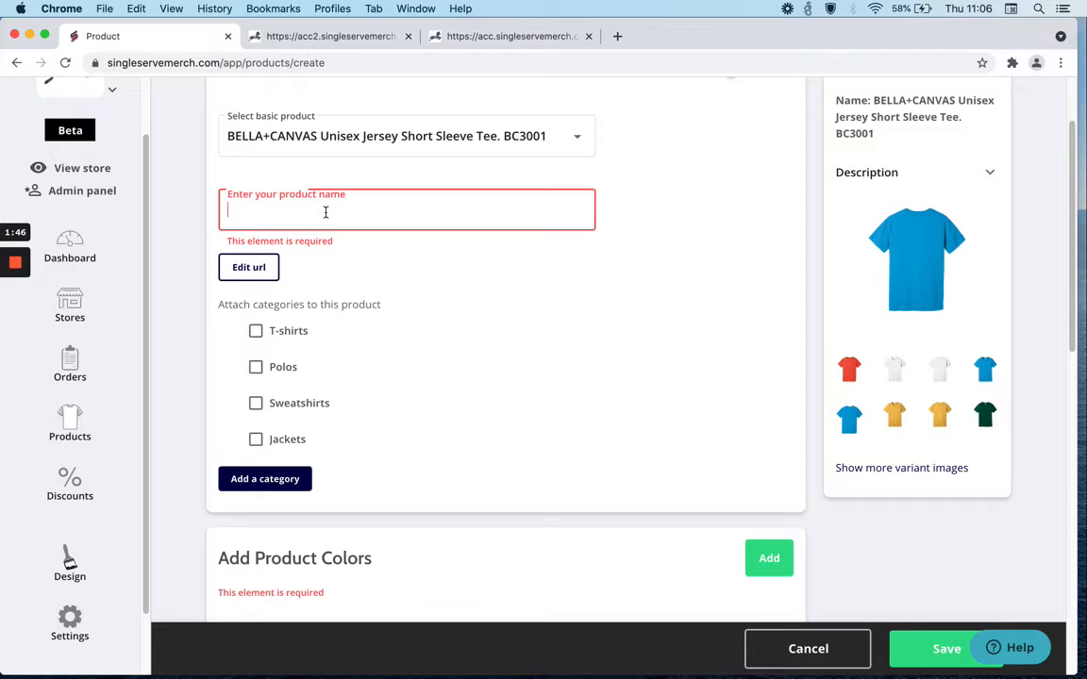
type("A")
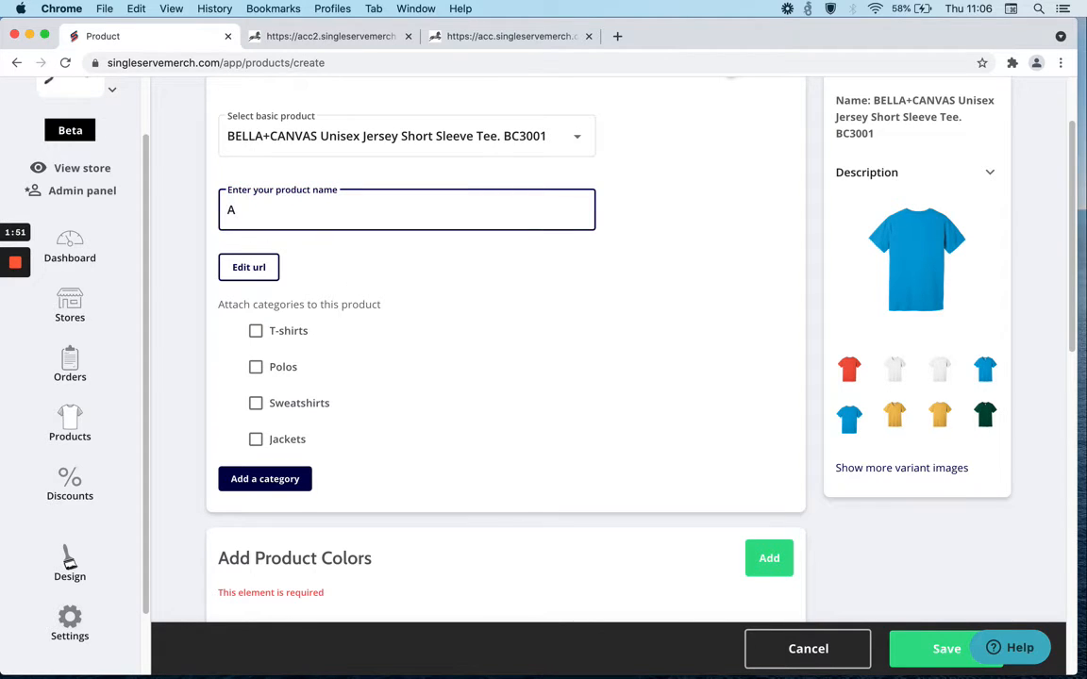
type("CC Logo Tee")
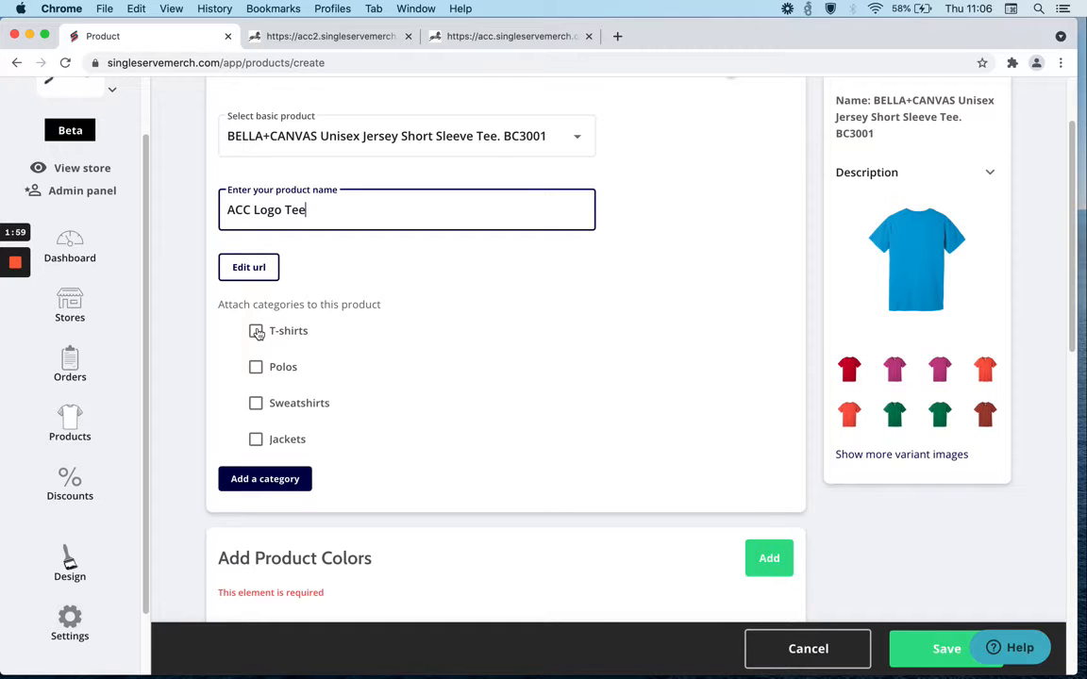
left_click(256, 332)
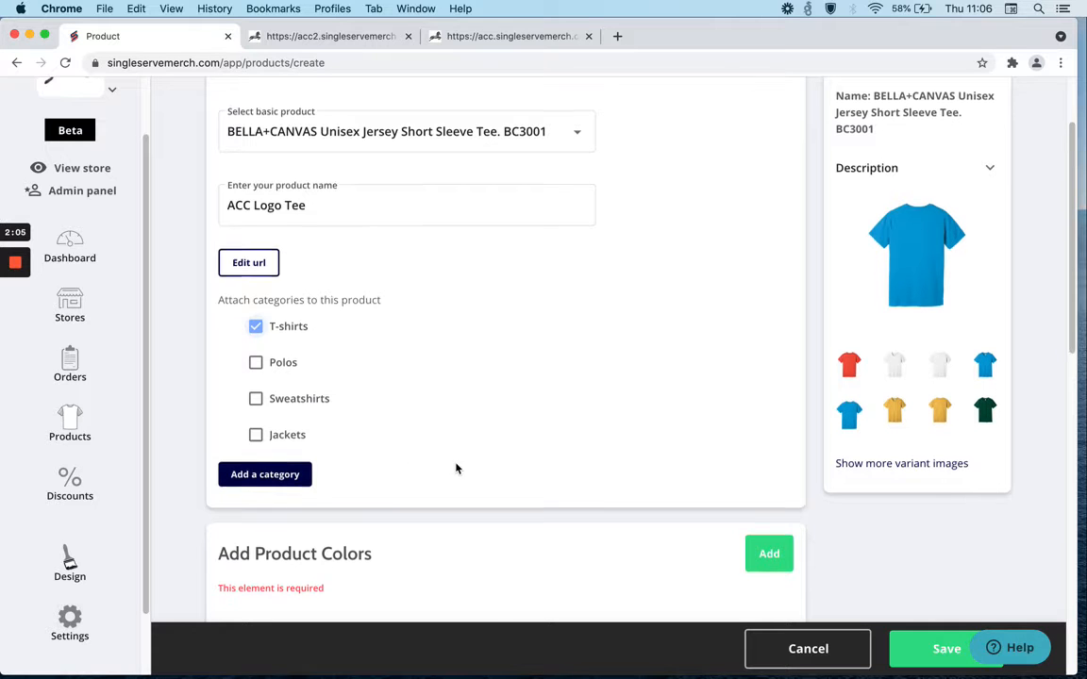
Add a Pink colour variant to the product's colours.
scroll(456, 466, "down", 3)
scroll(456, 466, "down", 2)
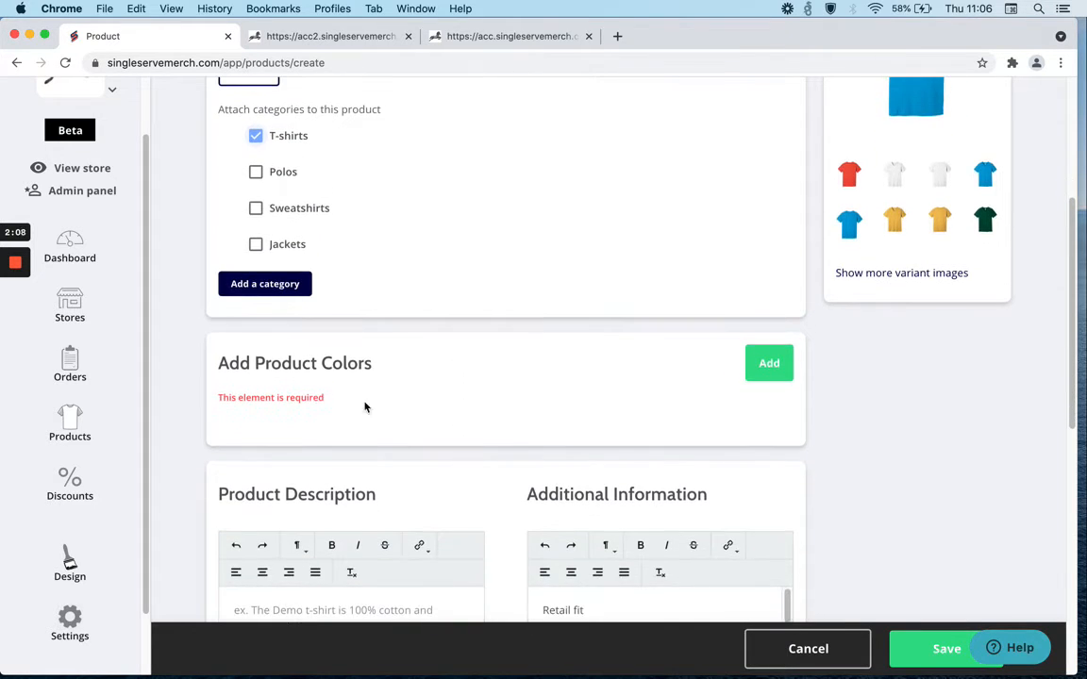
left_click(762, 366)
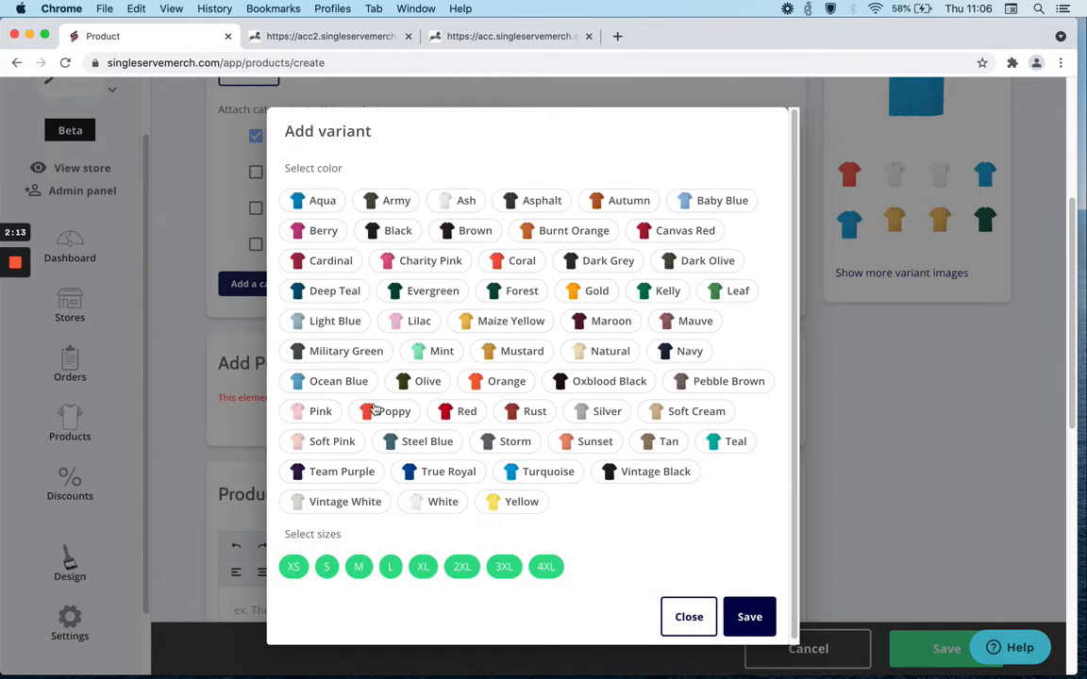
left_click(321, 412)
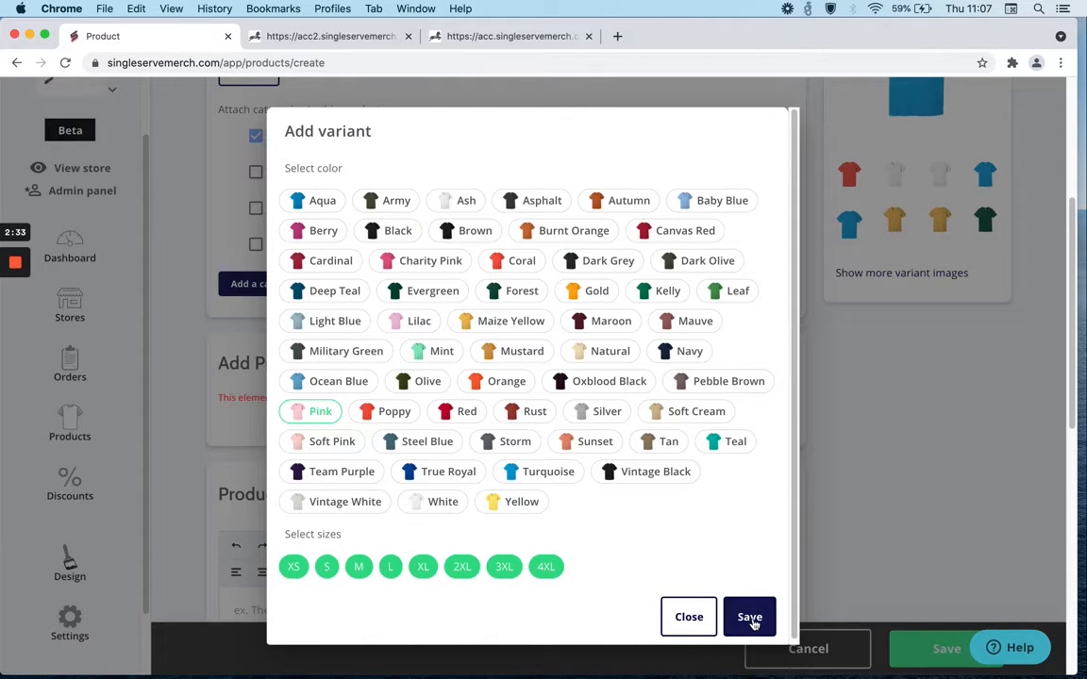
left_click(500, 381)
left_click(417, 325)
left_click(430, 328)
left_click(495, 383)
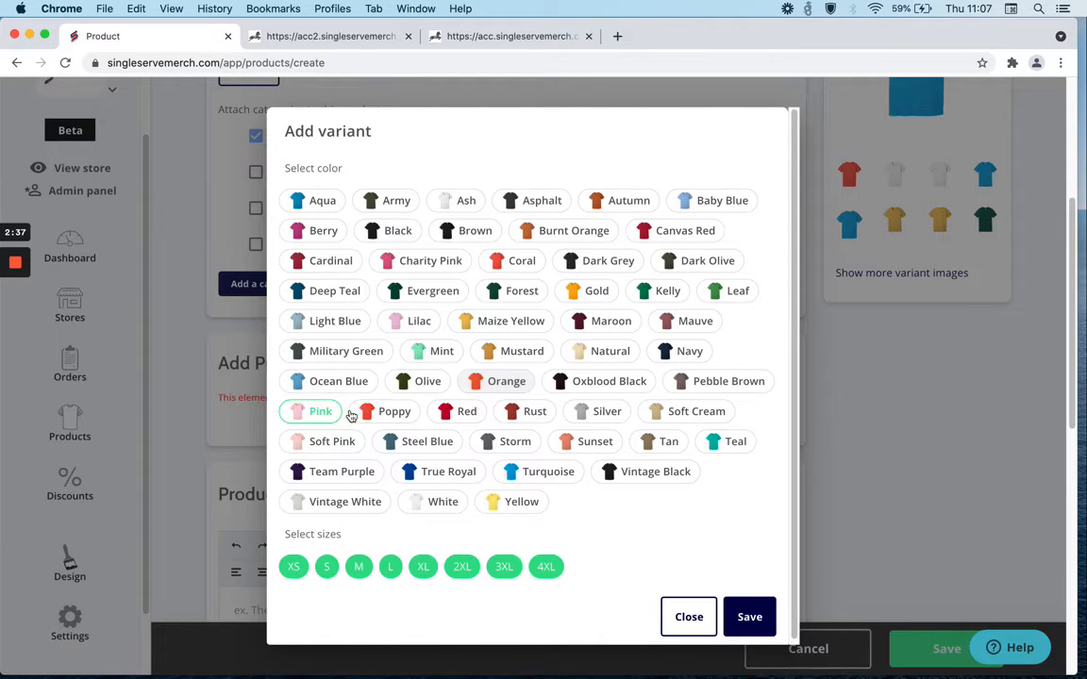
left_click(755, 618)
Upload acc-logo-transparent-300-medium.png from Design-files as the front production file and move it up onto the shirt's chest.
scroll(497, 390, "down", 2)
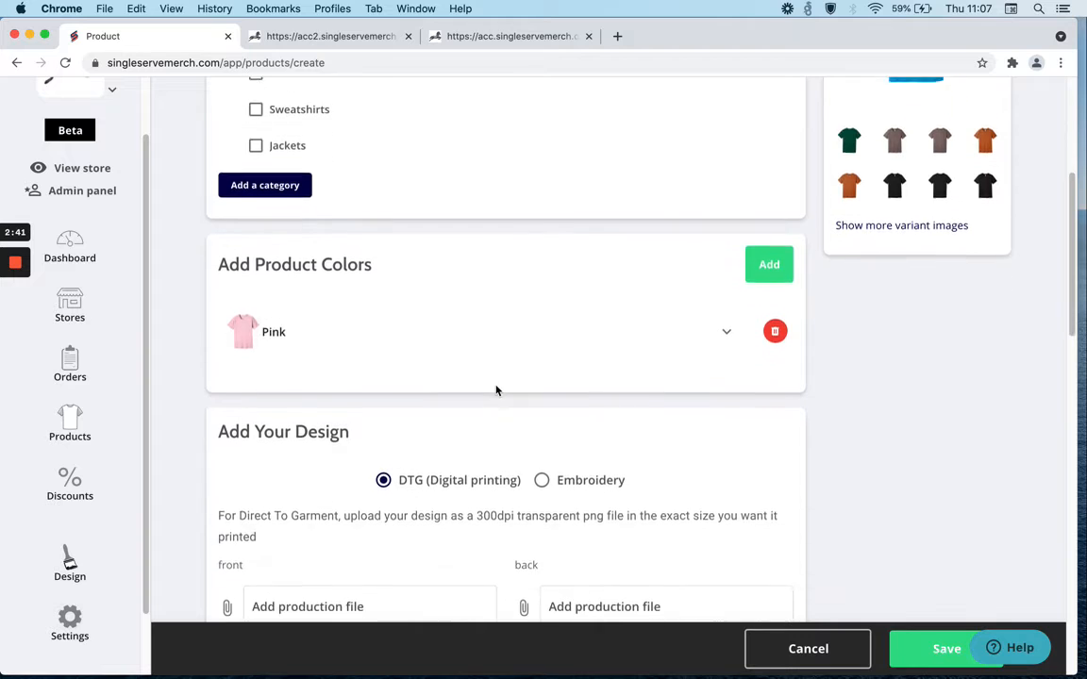
scroll(497, 390, "down", 3)
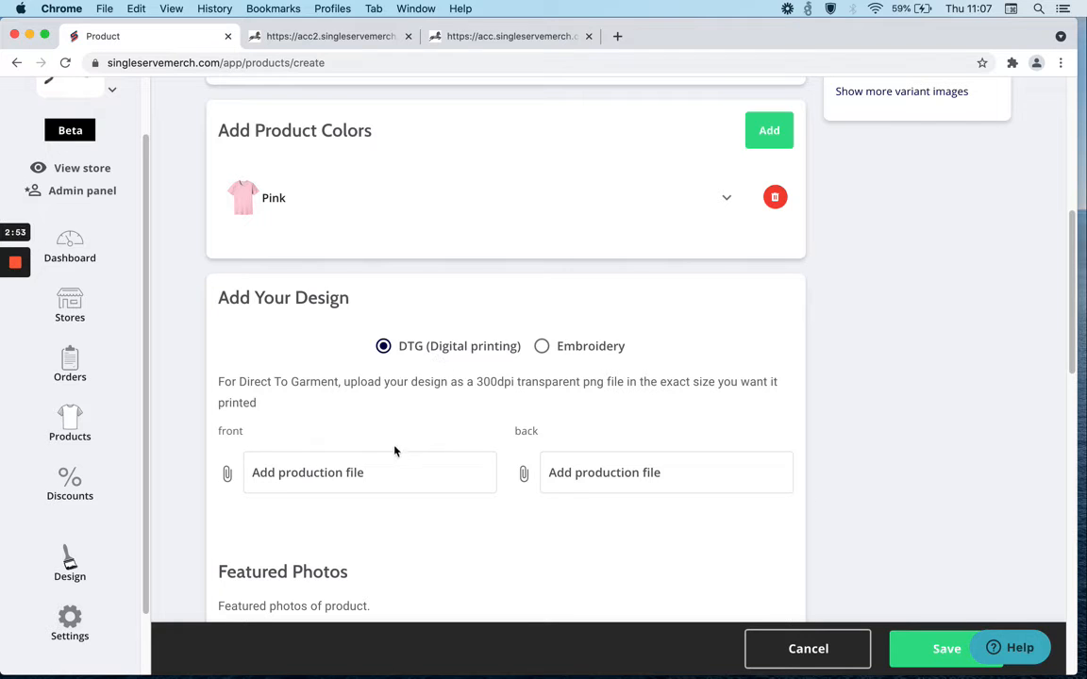
scroll(339, 471, "down", 1)
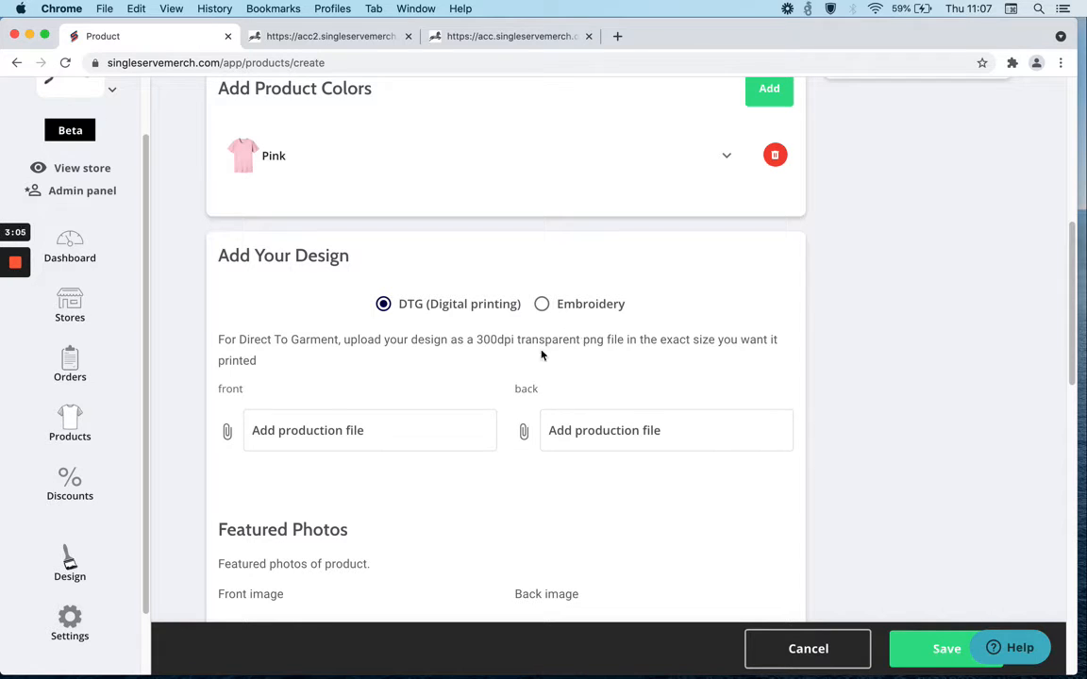
left_click(306, 430)
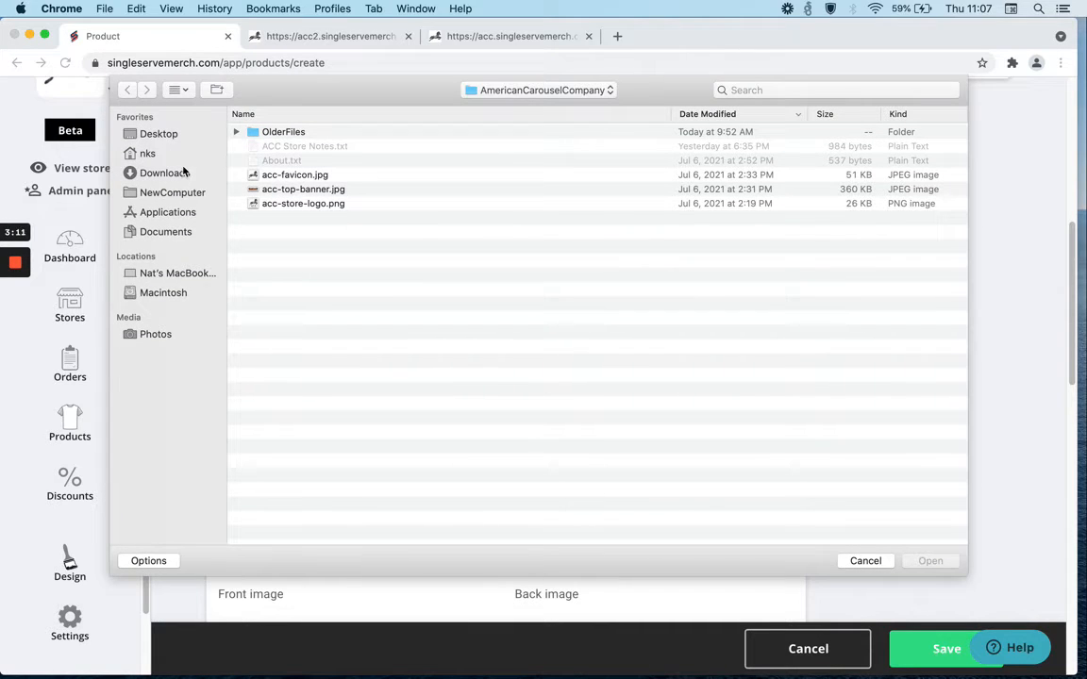
left_click(168, 135)
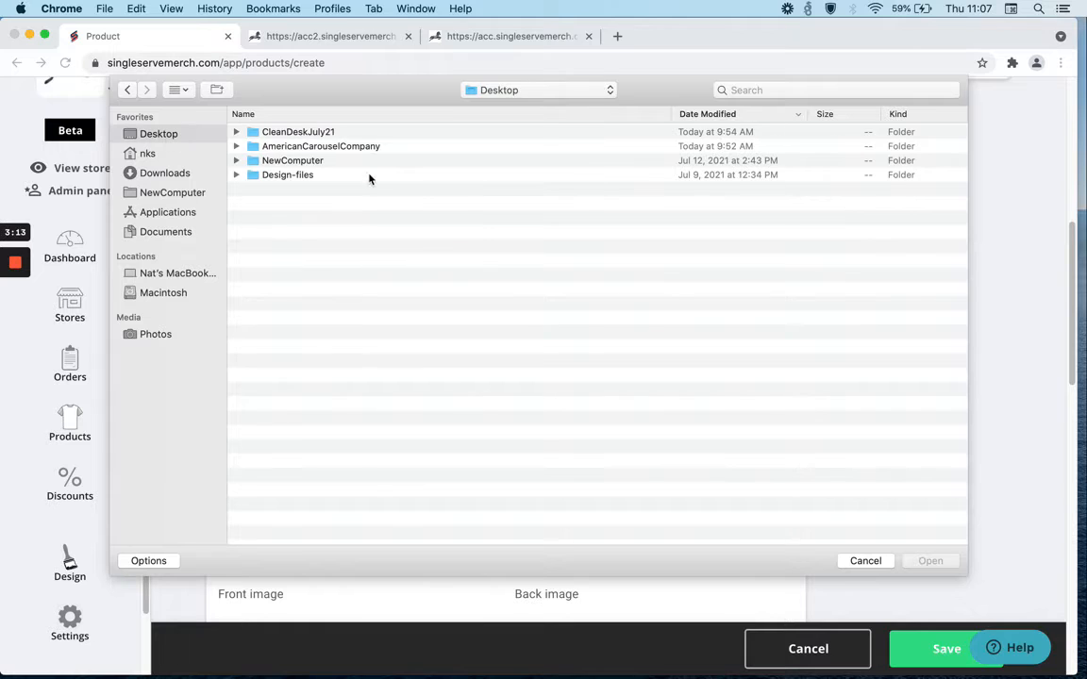
double_click(304, 176)
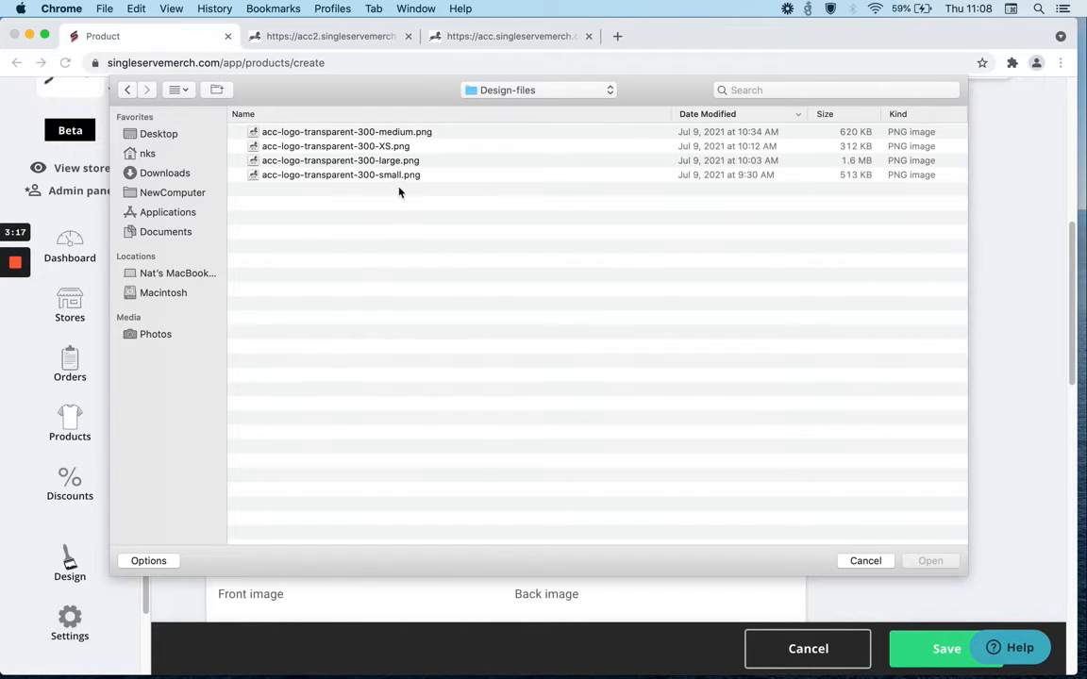
left_click(376, 133)
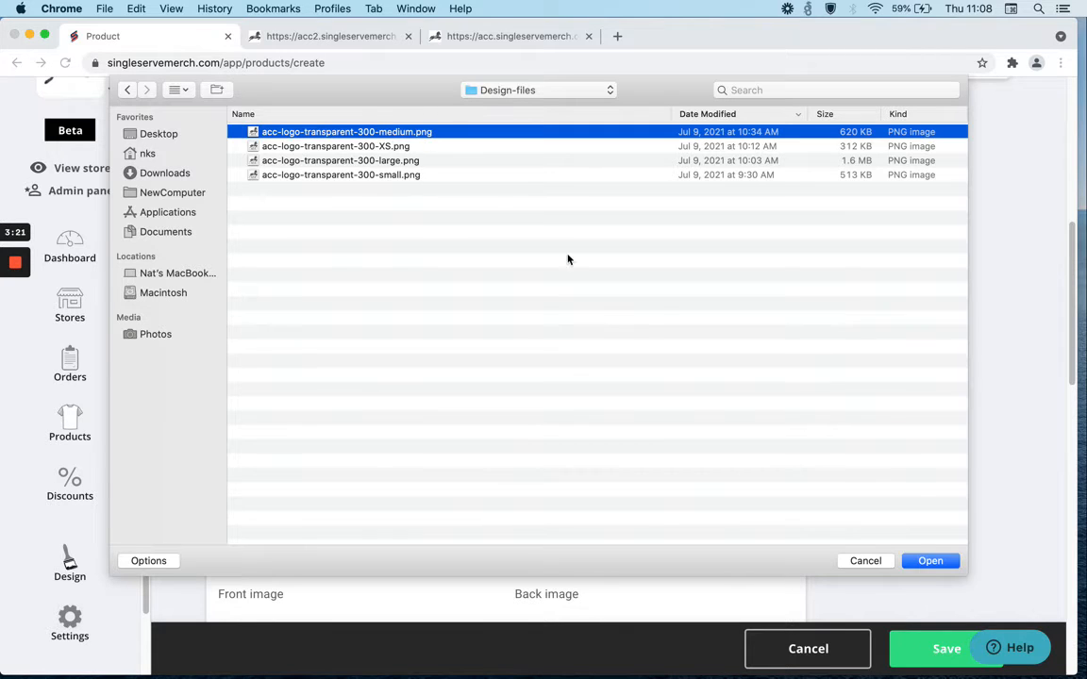
left_click(928, 561)
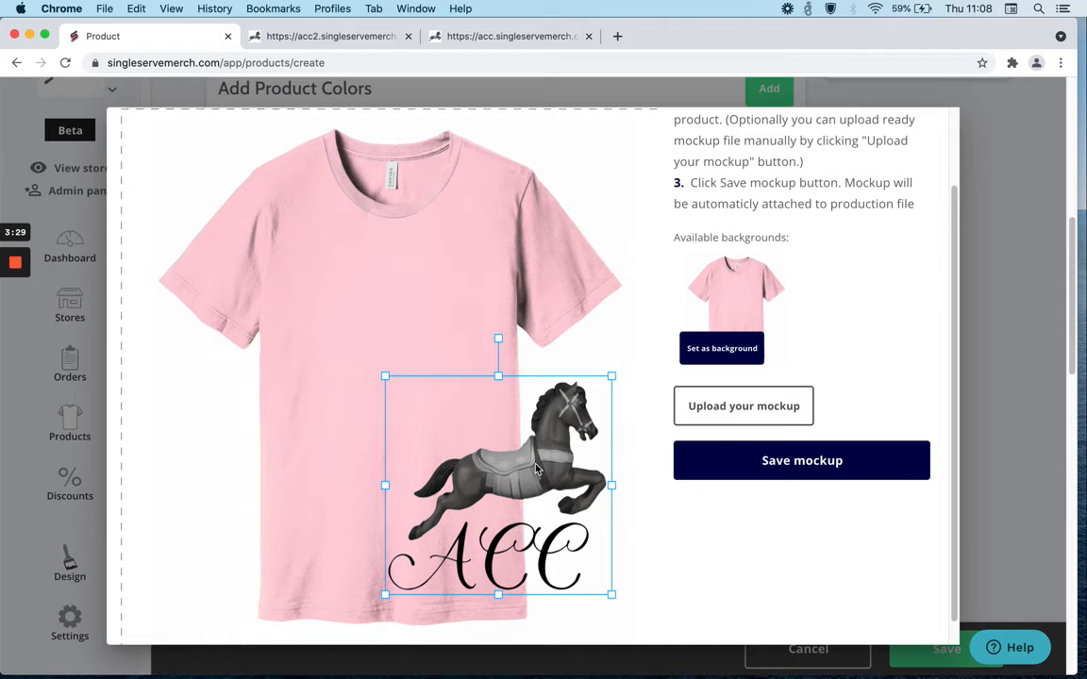
left_click_drag(525, 453, 453, 390)
left_click_drag(443, 380, 423, 342)
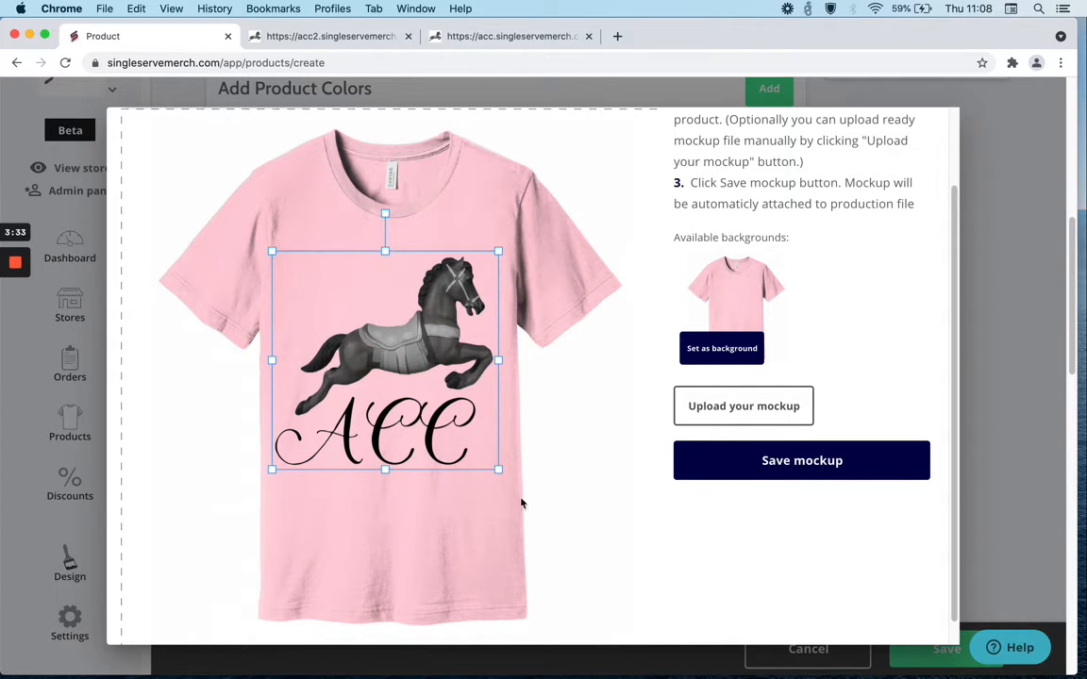
Scale the logo down, centre it on the shirt's chest, and save the mockup for the Pink colour.
left_click_drag(498, 468, 466, 431)
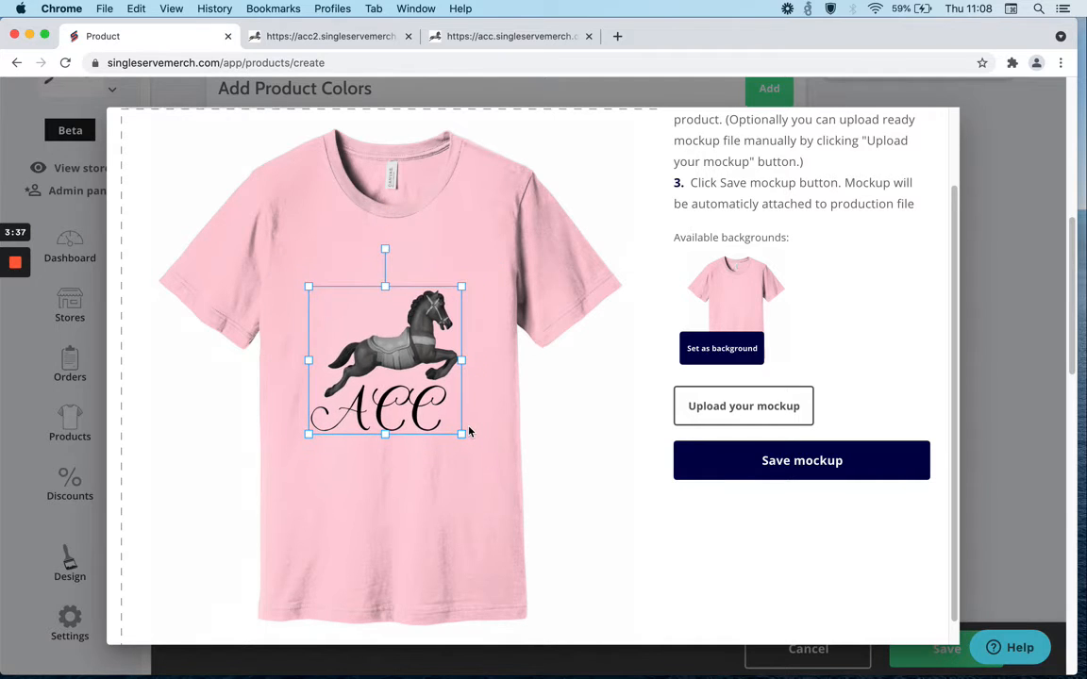
left_click_drag(396, 355, 404, 331)
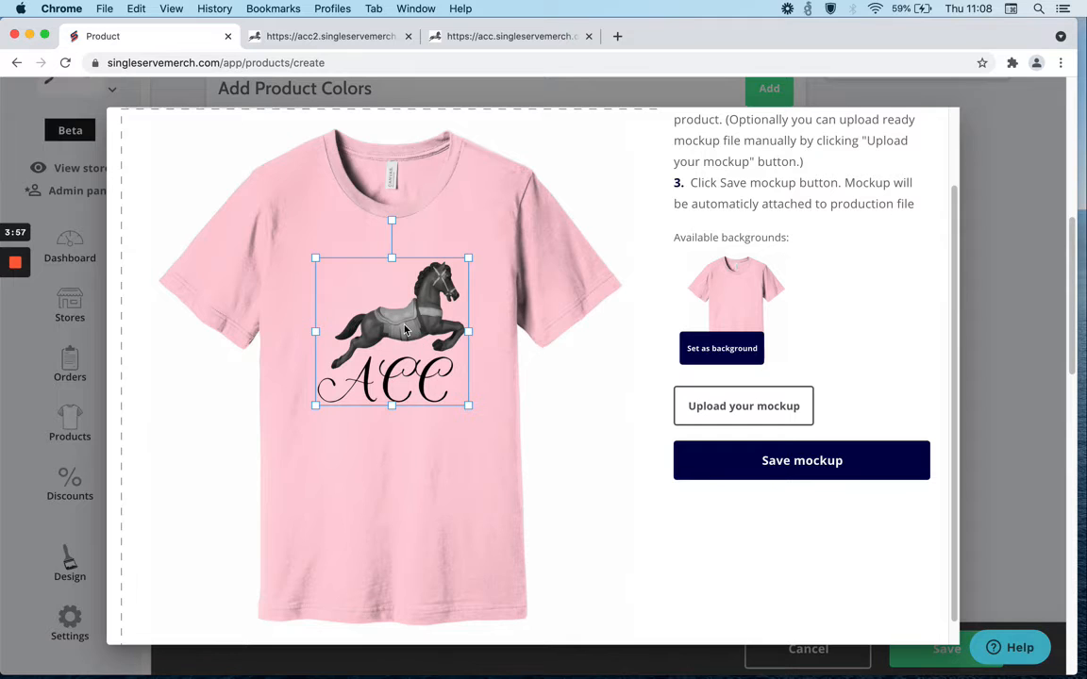
left_click_drag(406, 329, 403, 327)
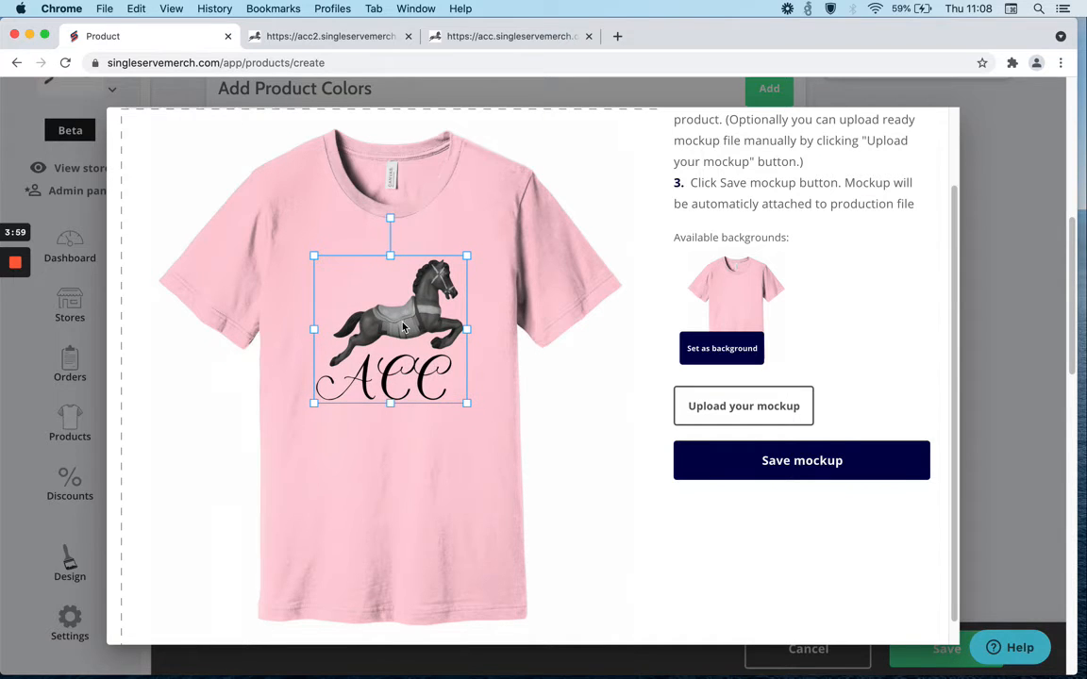
left_click(486, 378)
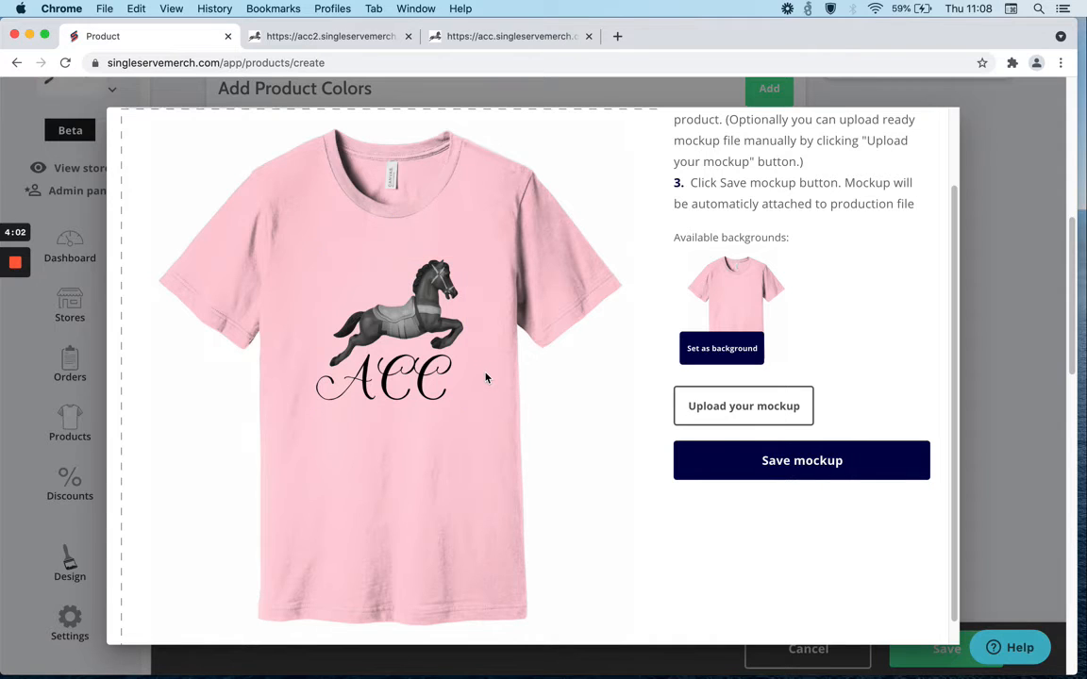
left_click(788, 461)
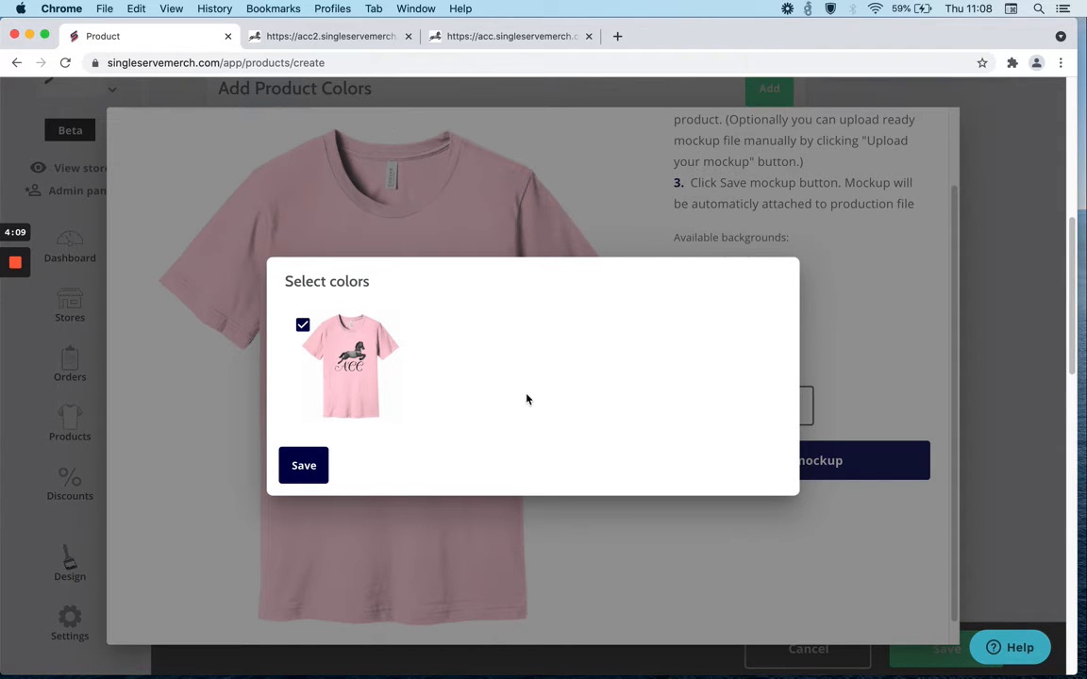
left_click(309, 465)
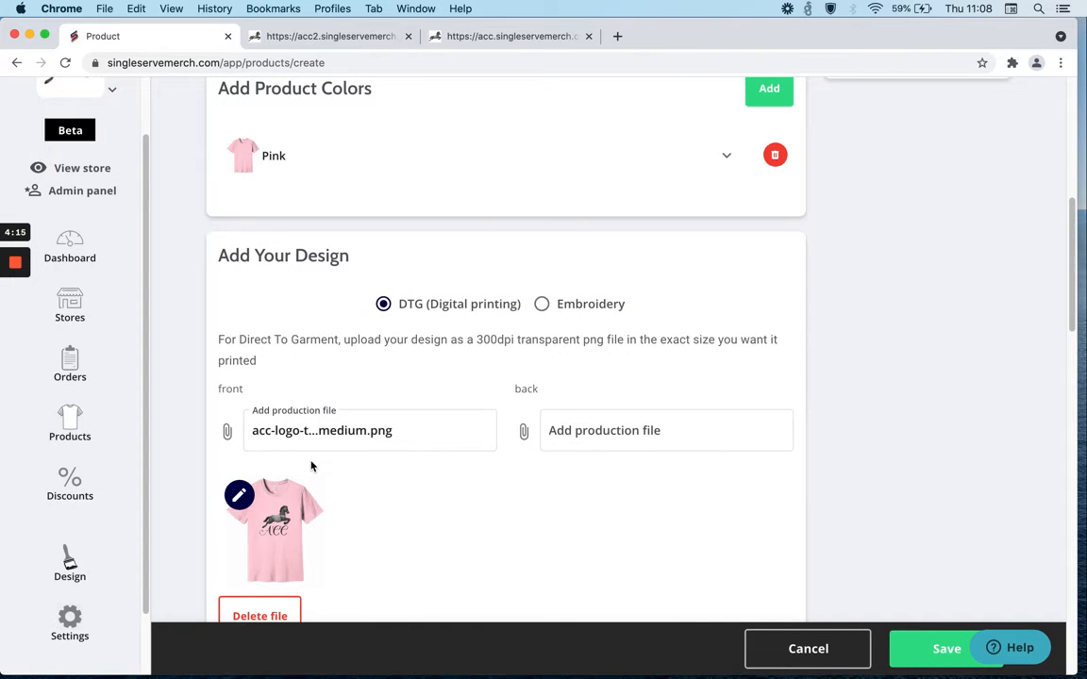
Enter the product description "This our classic logo tee.".
scroll(419, 535, "down", 10)
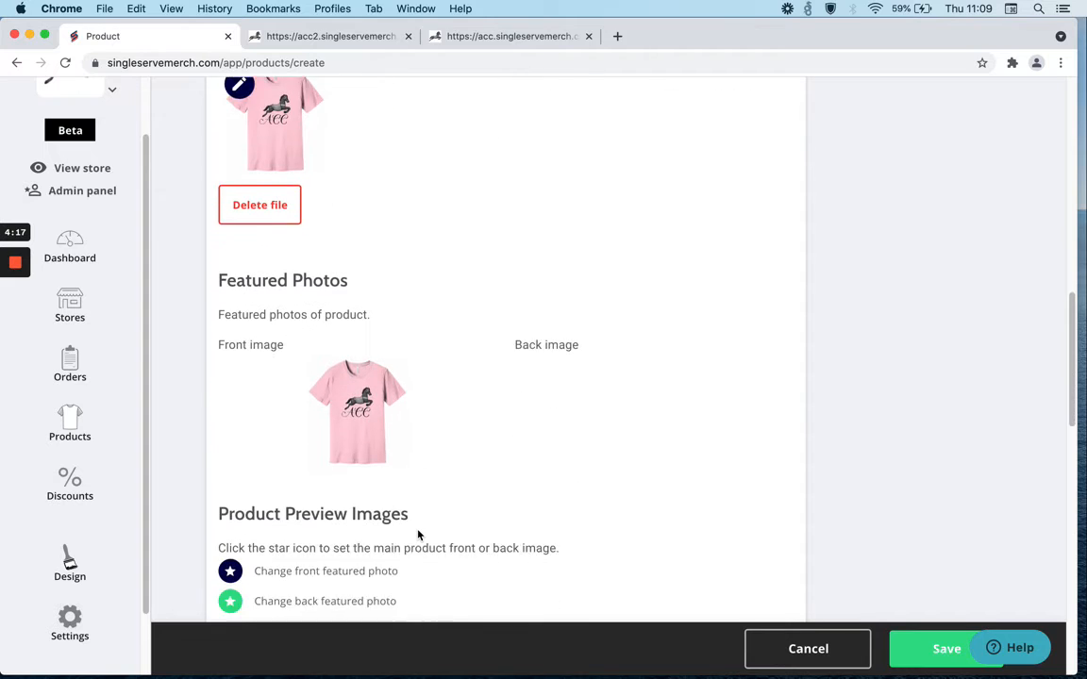
scroll(419, 535, "down", 6)
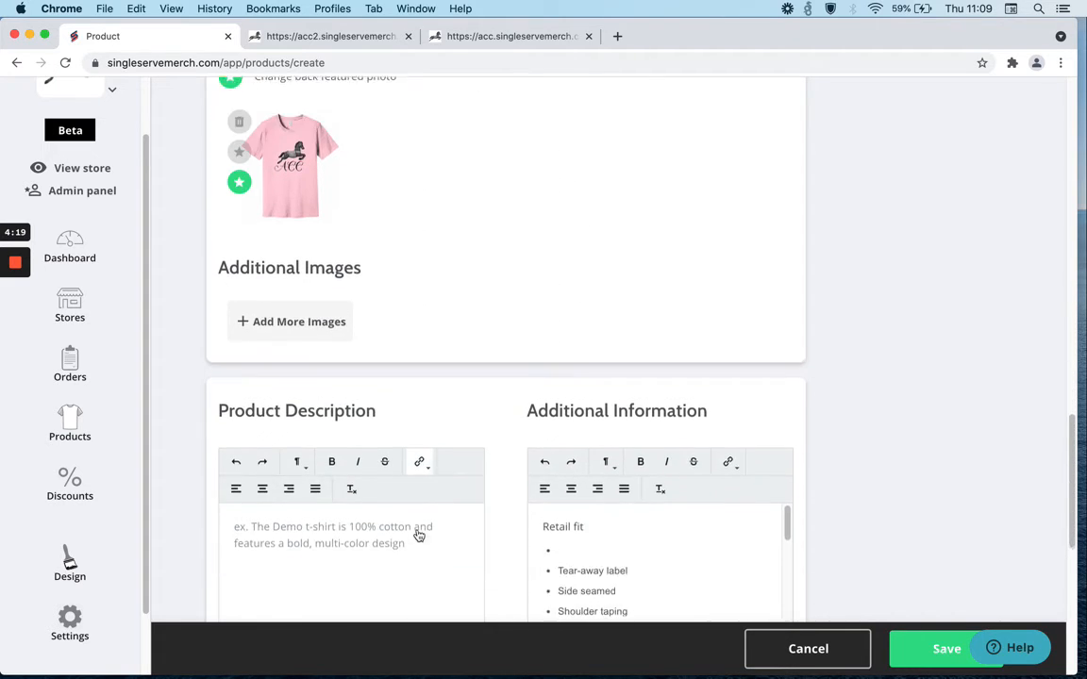
left_click(369, 458)
type("This our cl")
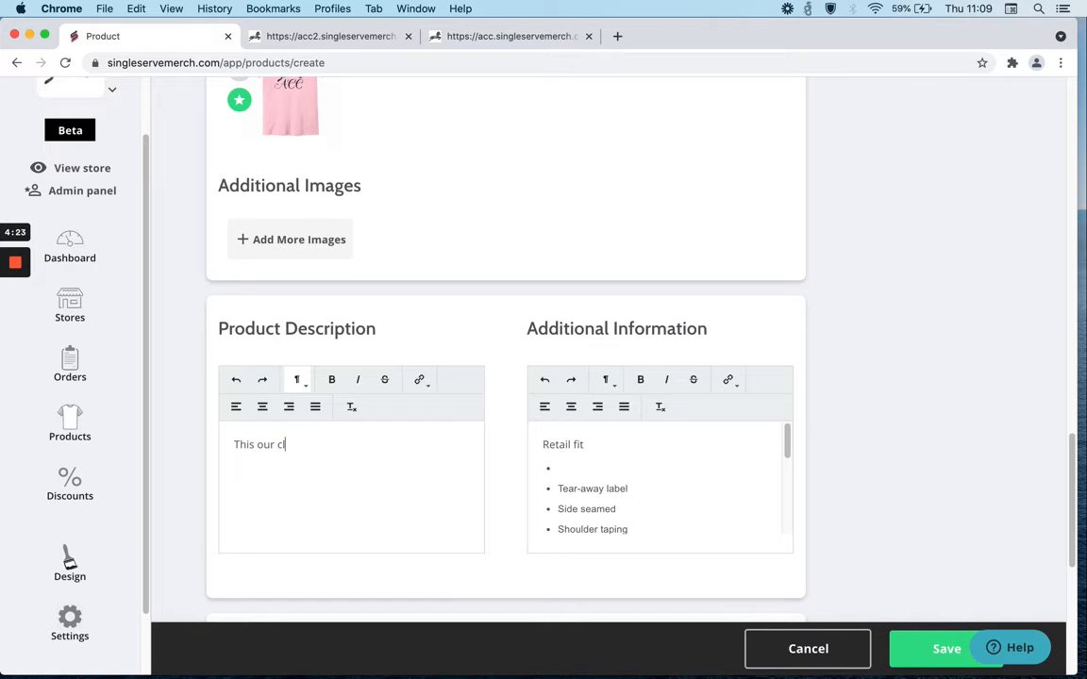
type("assic logo tee.")
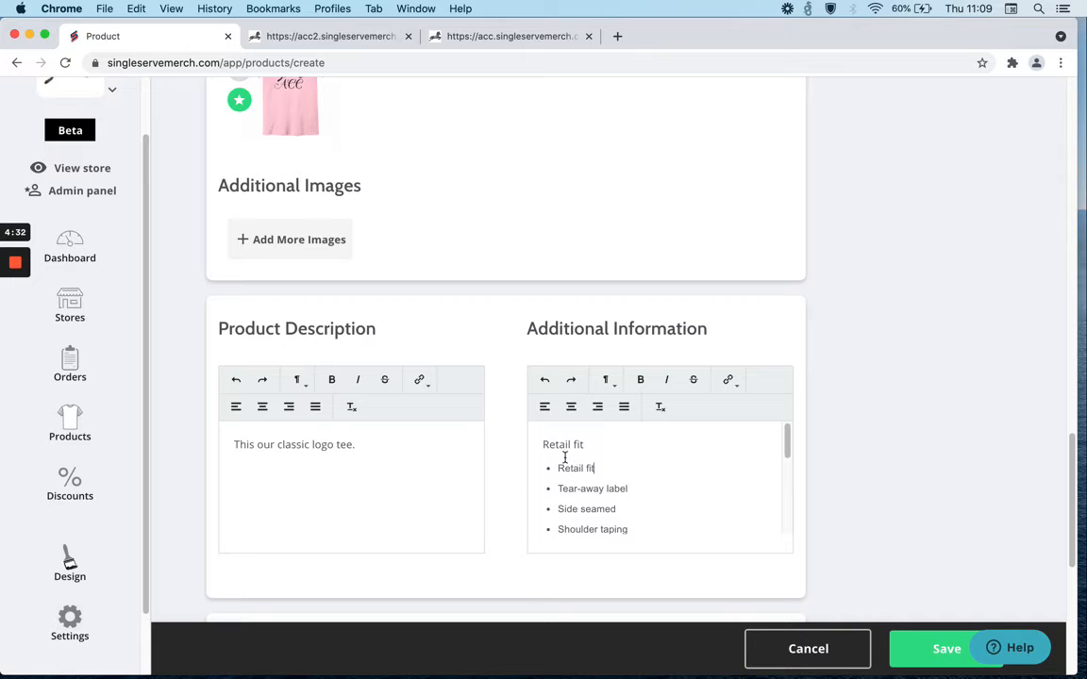
Remove the Retail fit heading line and the Tear-away label bullet from the additional information.
left_click_drag(585, 444, 538, 445)
key("BackSpace")
key("BackSpace")
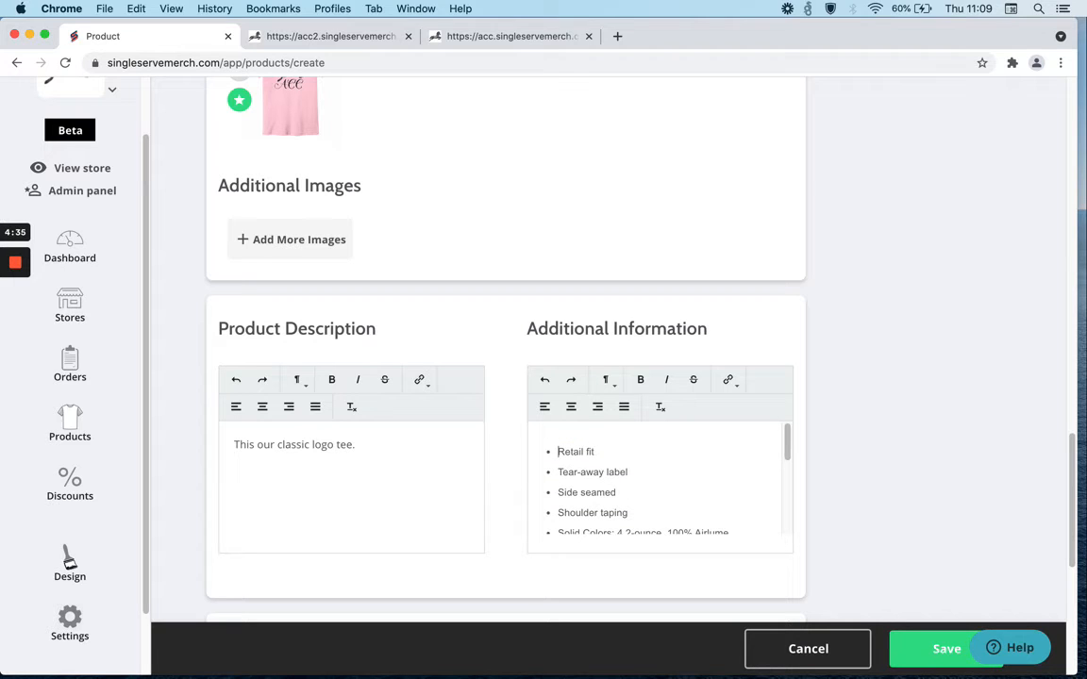
scroll(635, 478, "down", 1)
scroll(635, 479, "up", 1)
left_click_drag(636, 465, 548, 465)
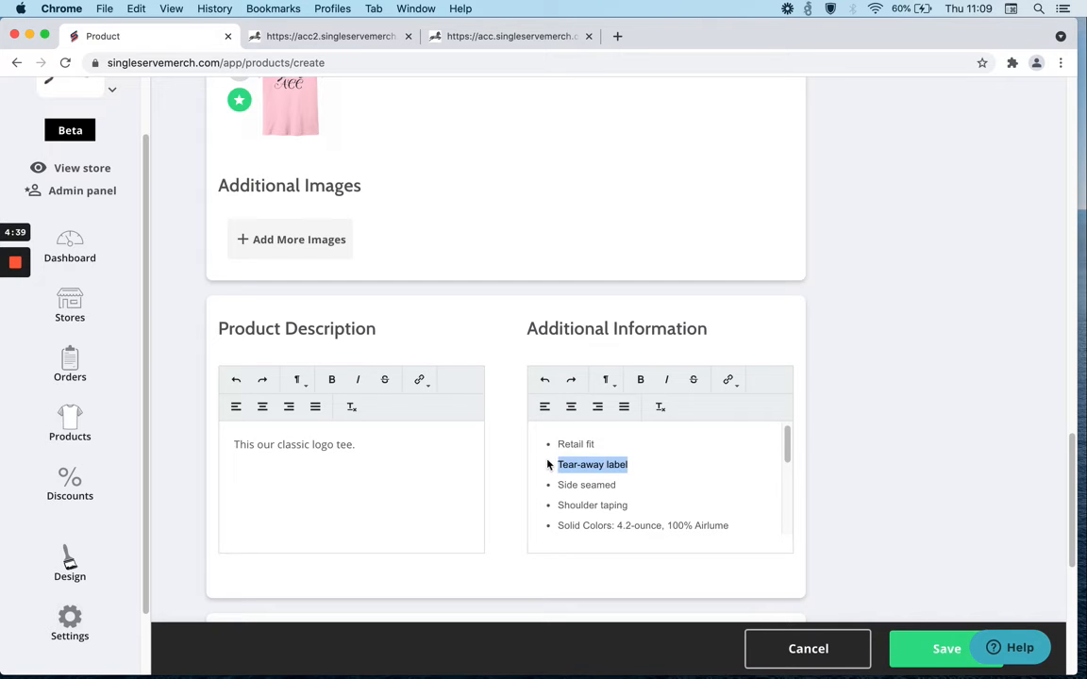
key("BackSpace")
key("BackSpace")
Set the total product price to $32 and save the new product.
scroll(563, 454, "down", 4)
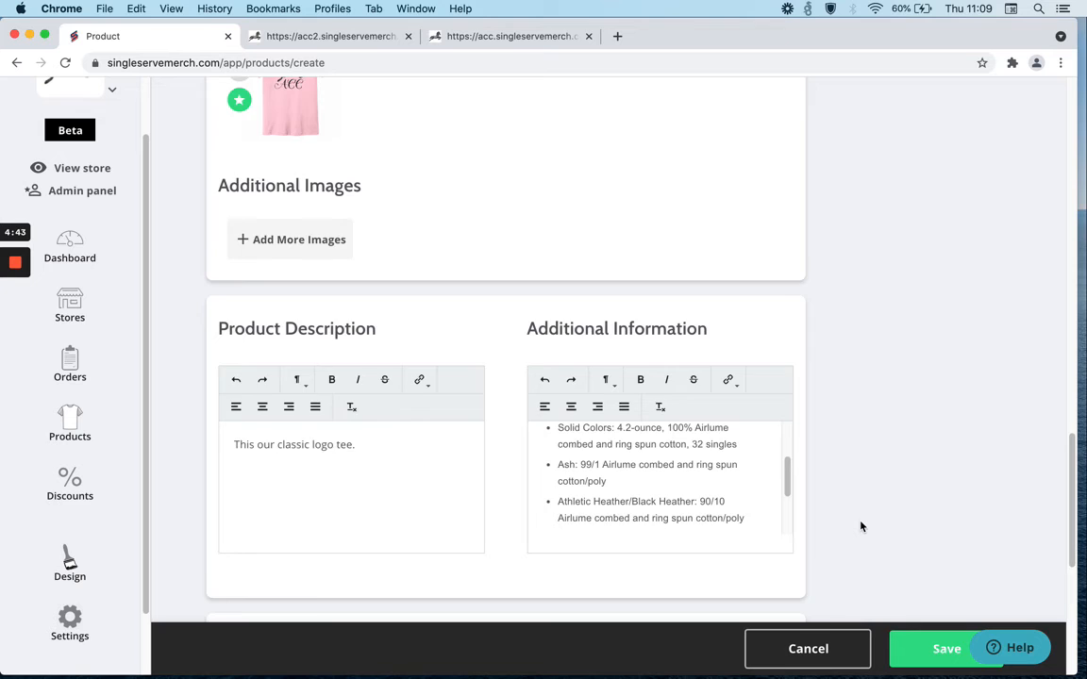
scroll(861, 526, "down", 8)
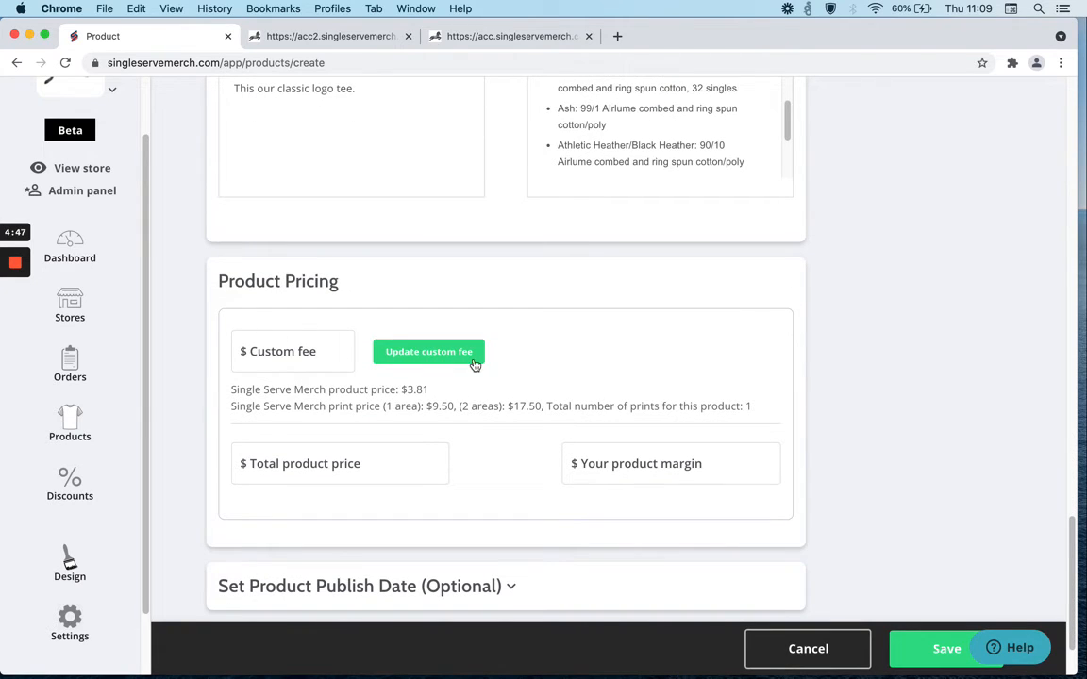
scroll(434, 405, "down", 2)
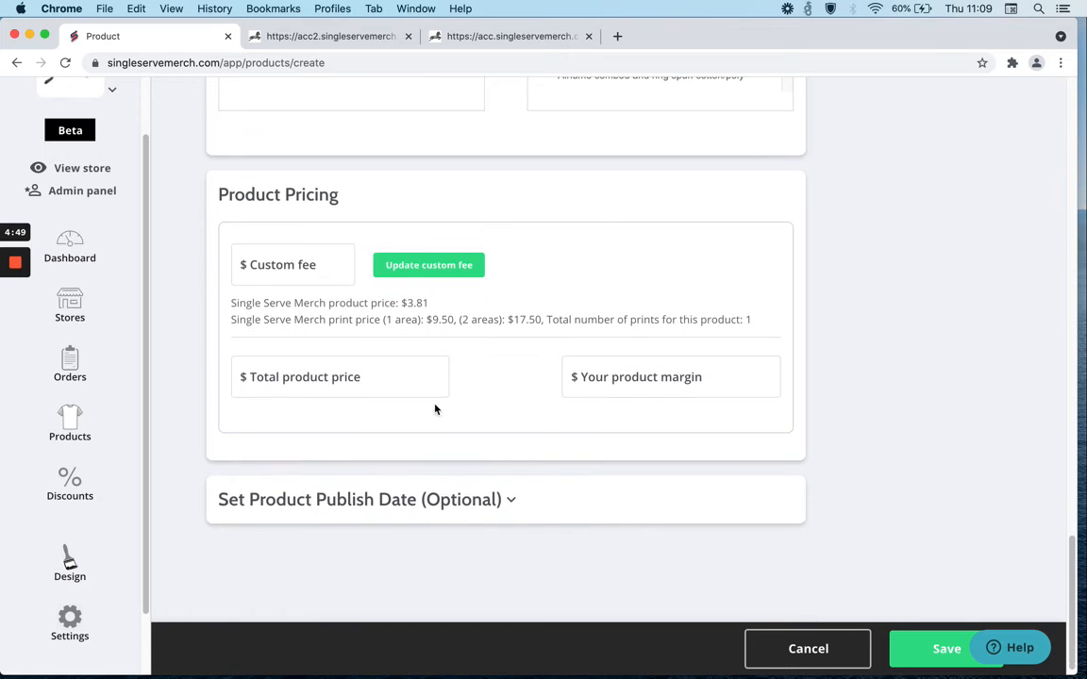
left_click(335, 376)
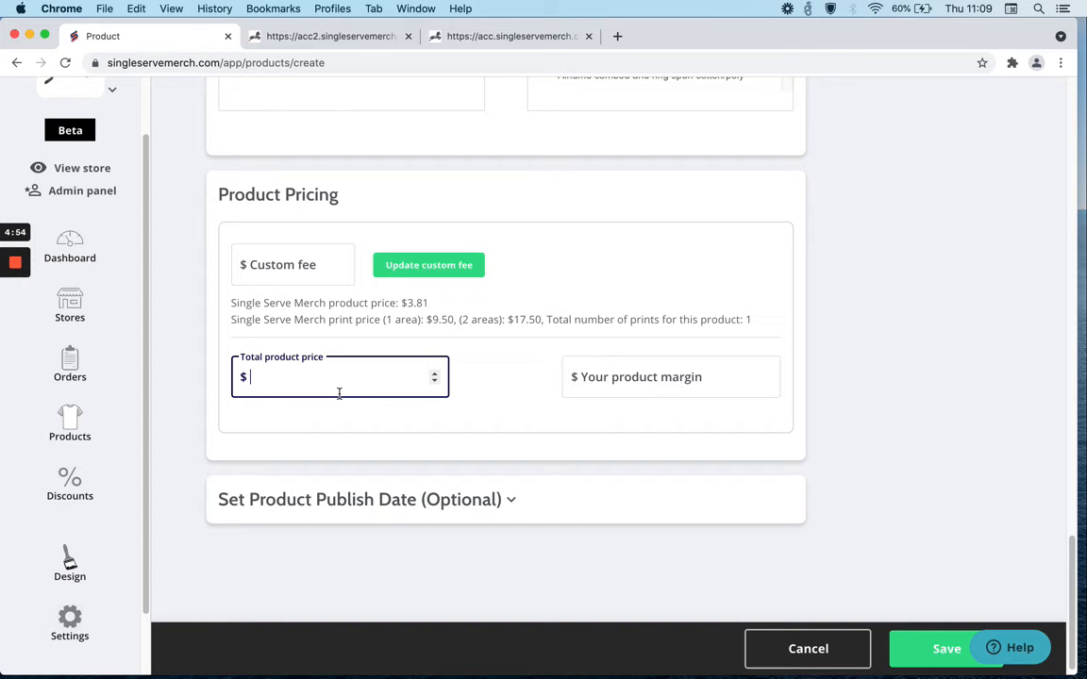
type("32")
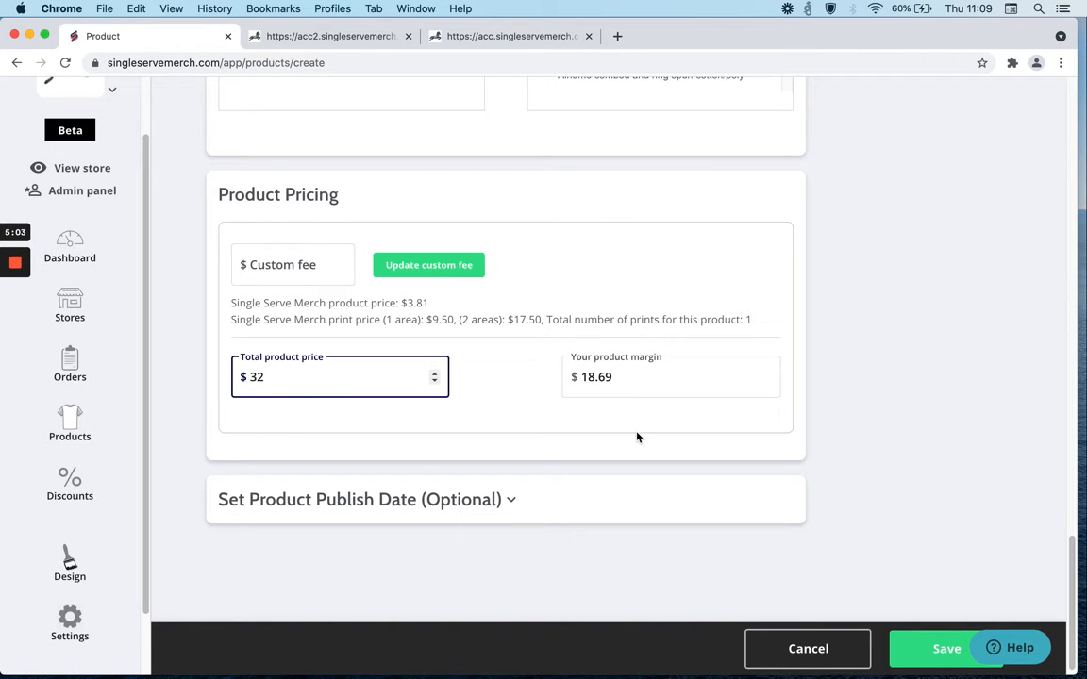
scroll(637, 436, "down", 1)
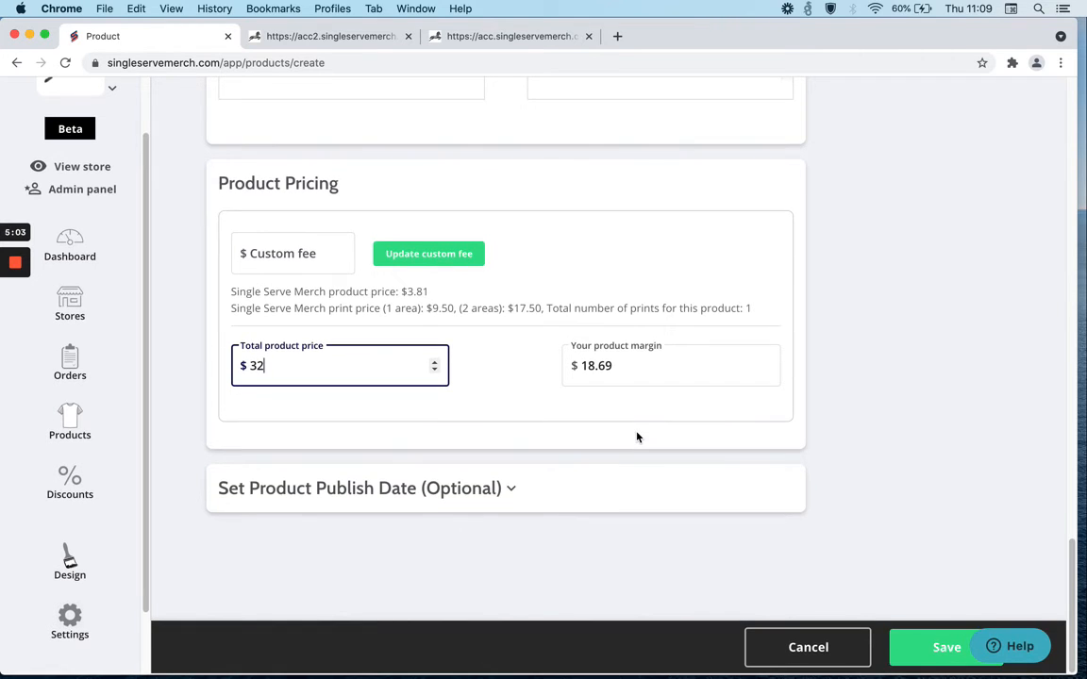
left_click(947, 649)
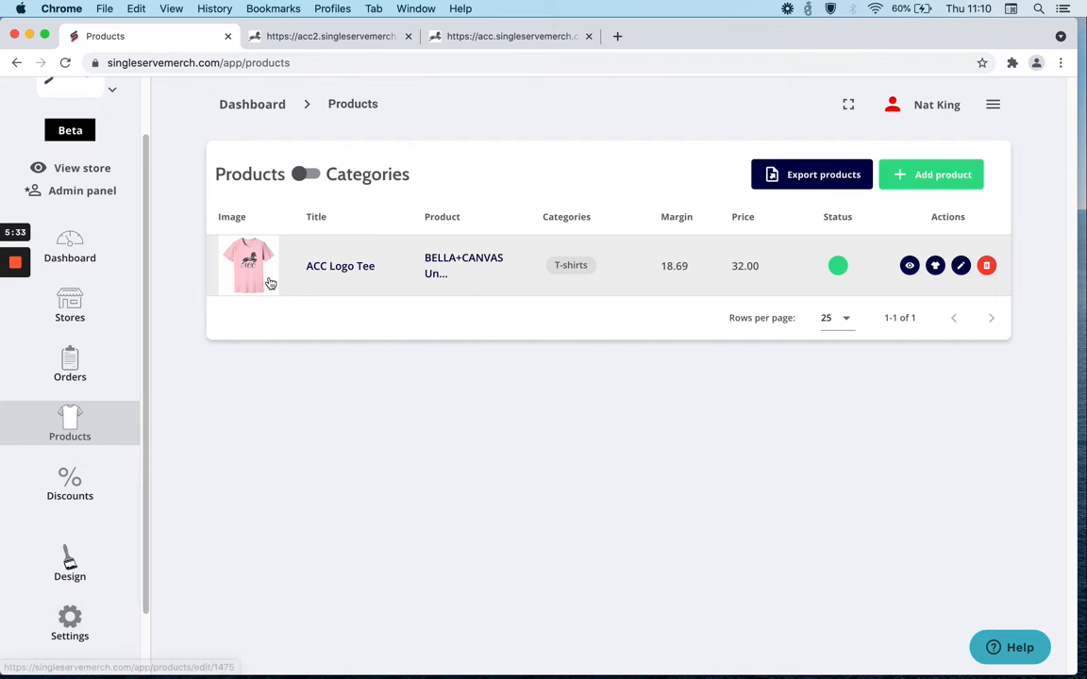
Reopen the product for editing and rename it ACC Logo T-Shirt.
left_click(961, 268)
scroll(958, 278, "down", 10)
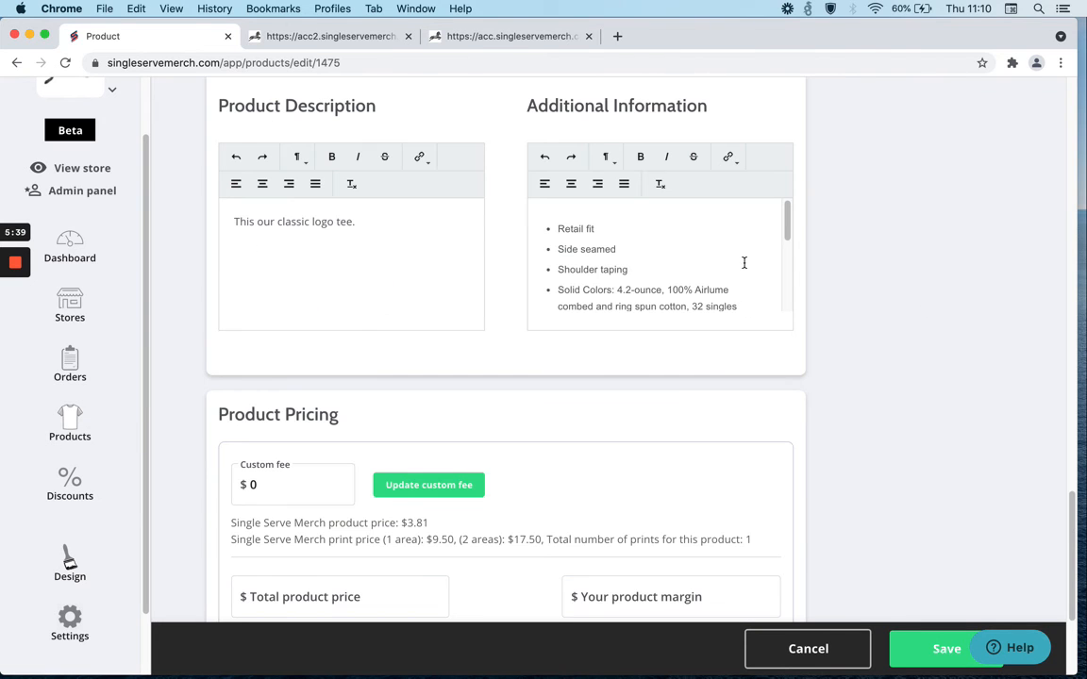
scroll(675, 297, "up", 10)
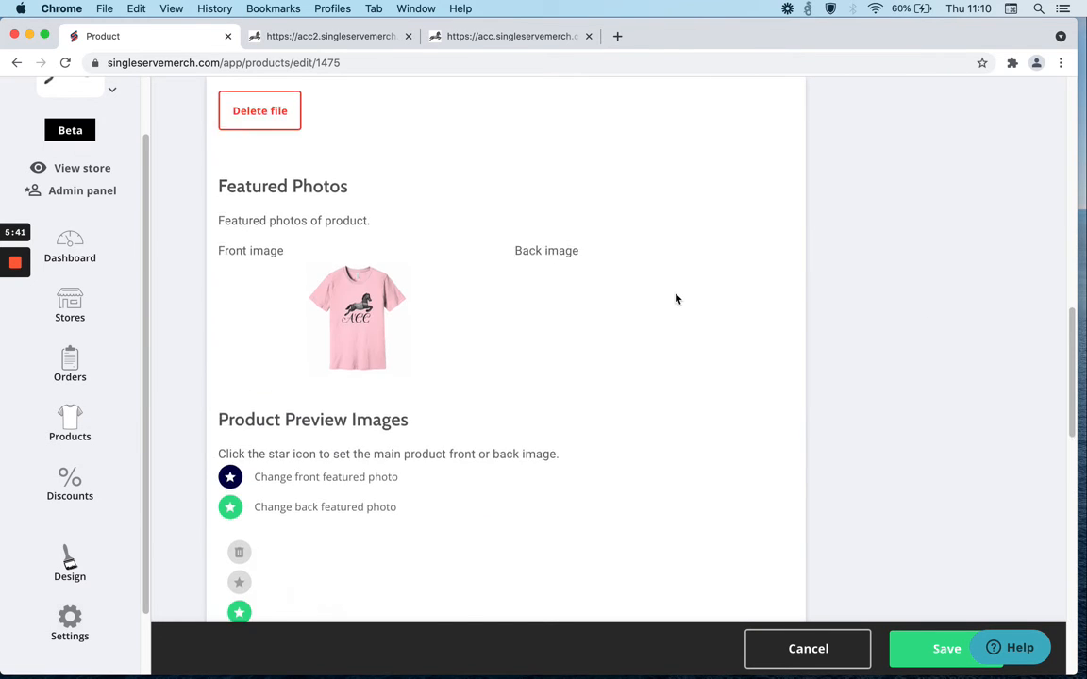
scroll(674, 299, "up", 10)
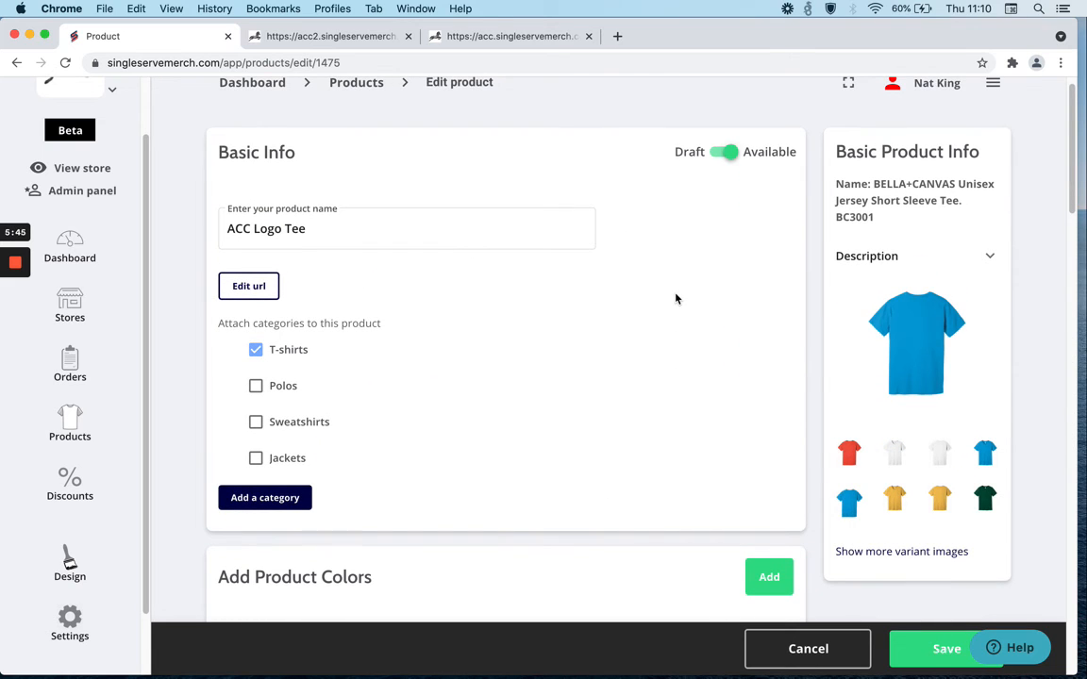
left_click(337, 234)
key("BackSpace")
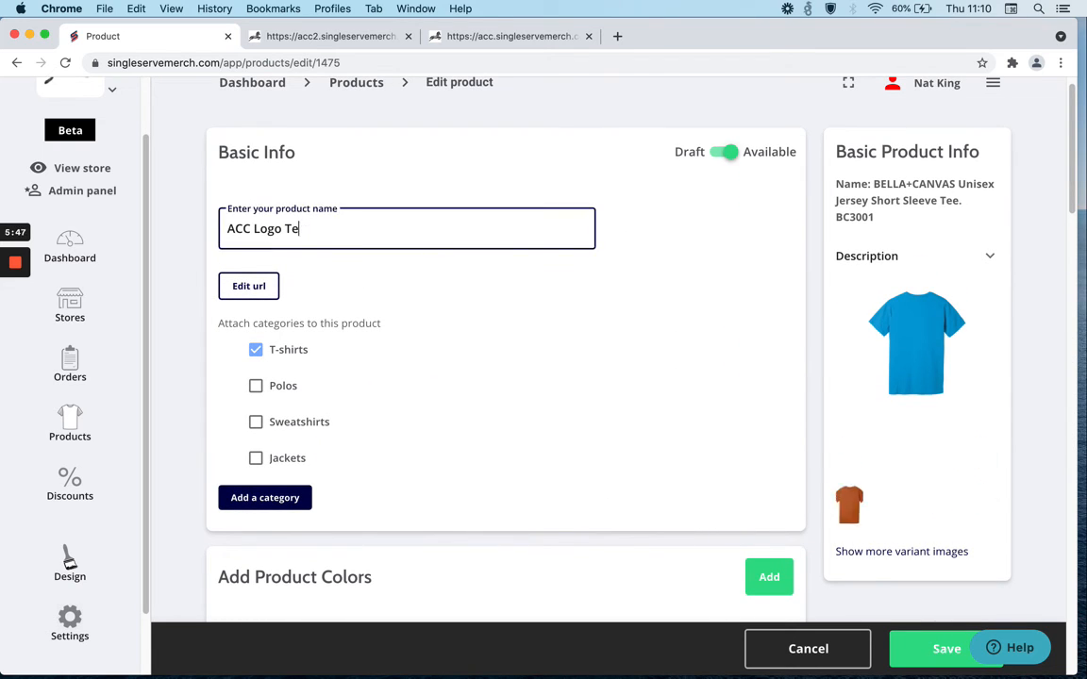
key("BackSpace")
type("-Shirt")
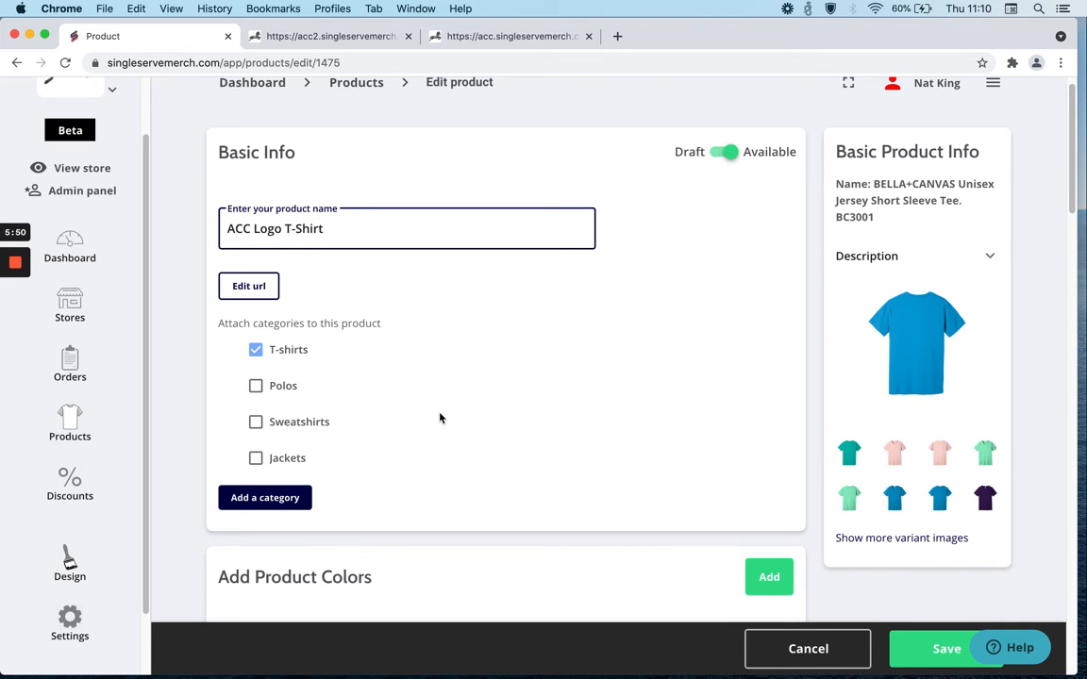
Save the product changes.
scroll(439, 418, "down", 5)
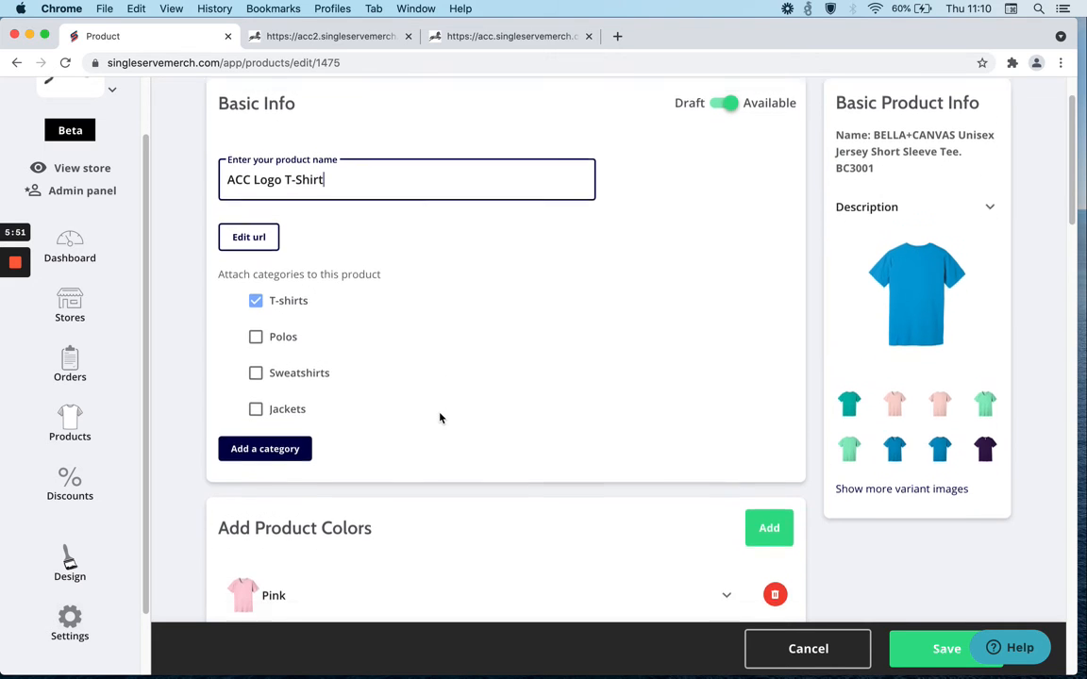
scroll(440, 417, "down", 10)
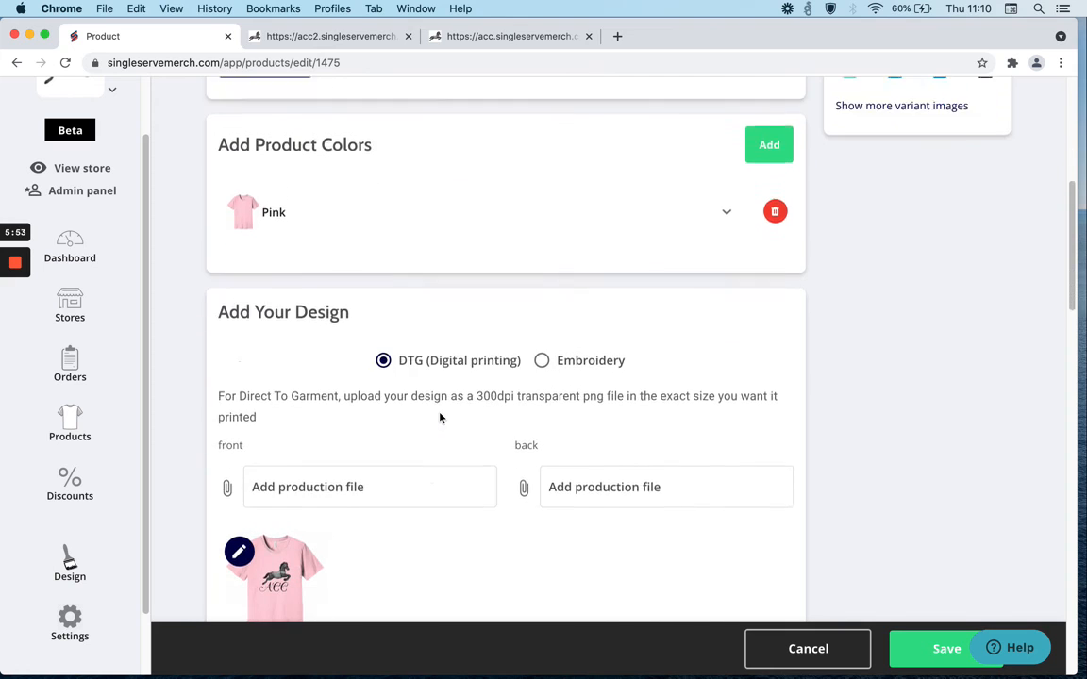
scroll(440, 418, "down", 10)
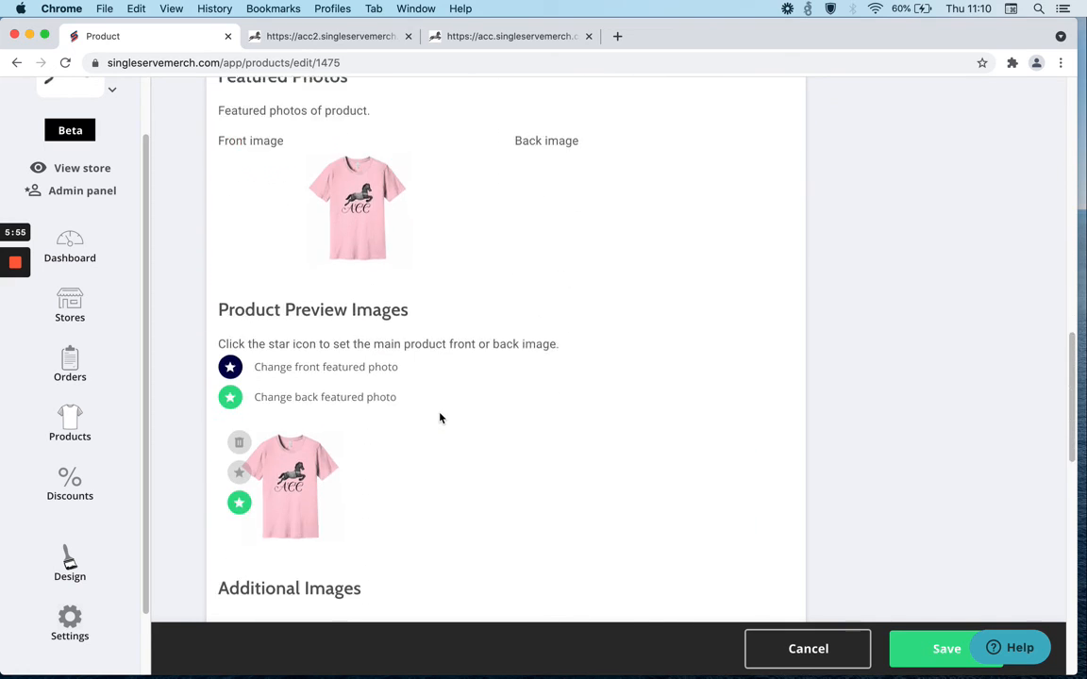
scroll(730, 513, "down", 6)
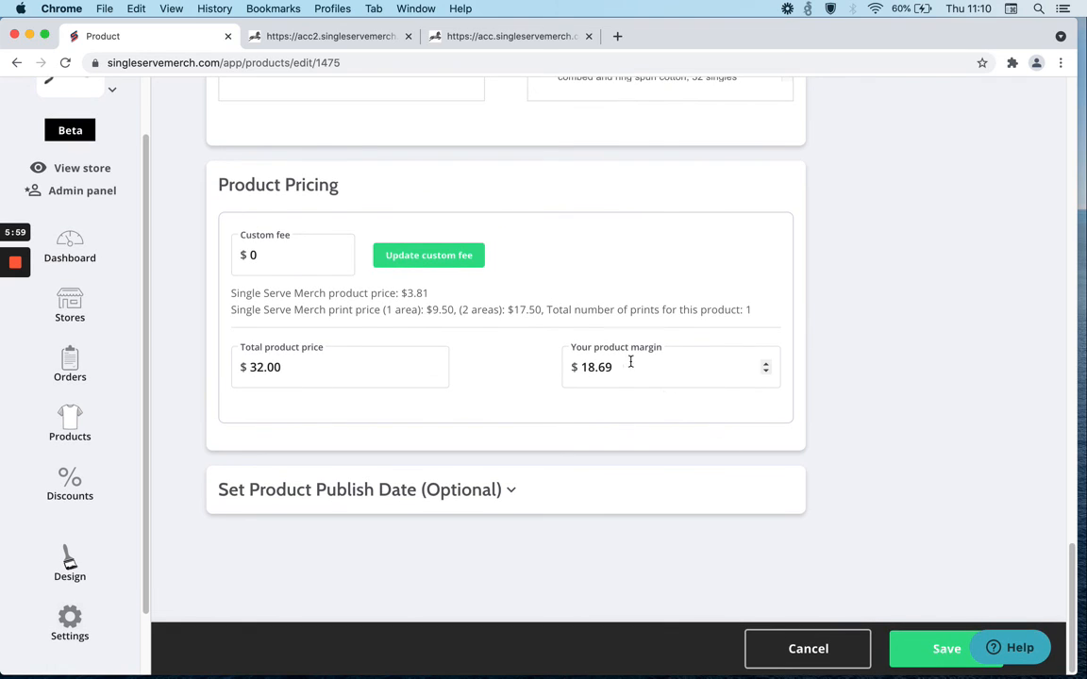
left_click(937, 649)
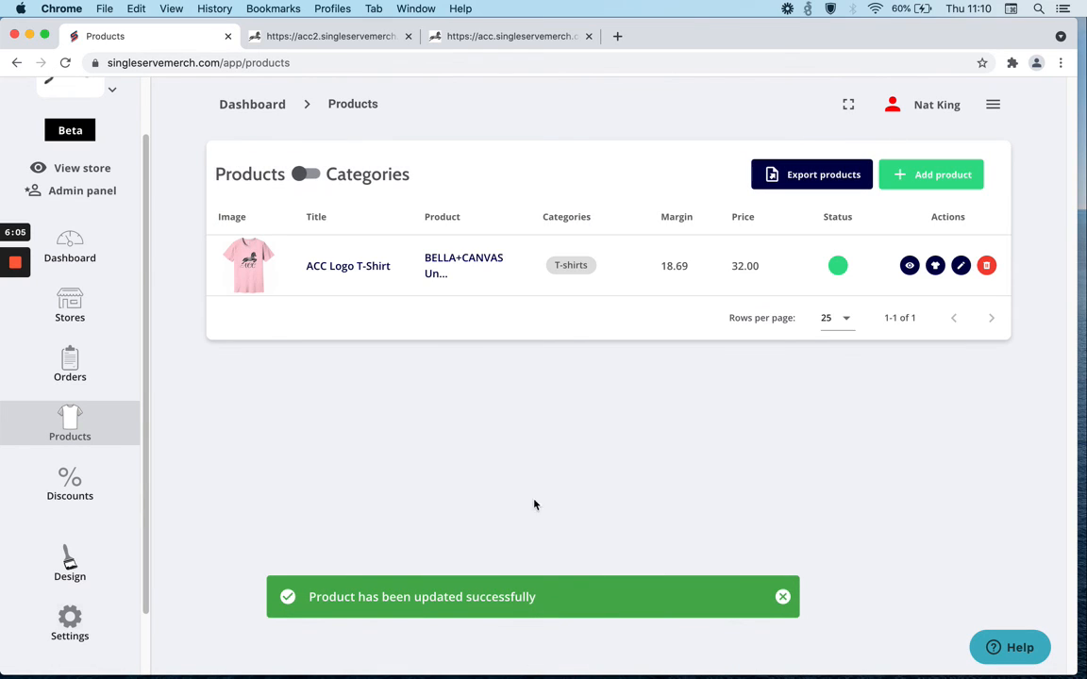
Switch to the storefront tab and open the ACC Logo T-Shirt product page.
left_click(110, 171)
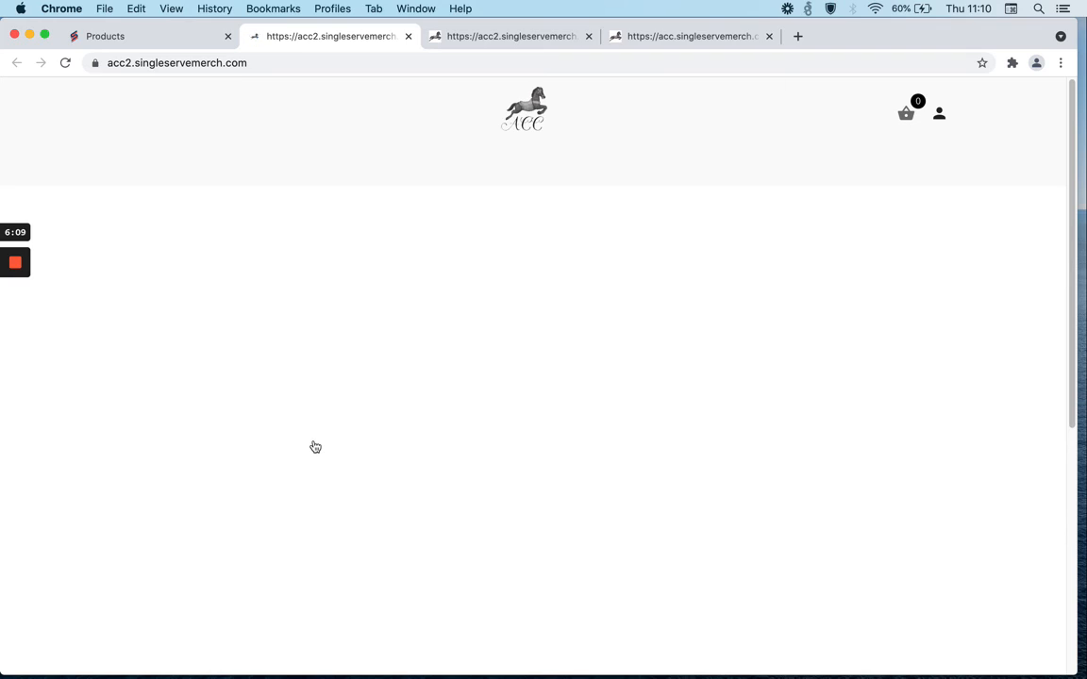
scroll(316, 446, "down", 5)
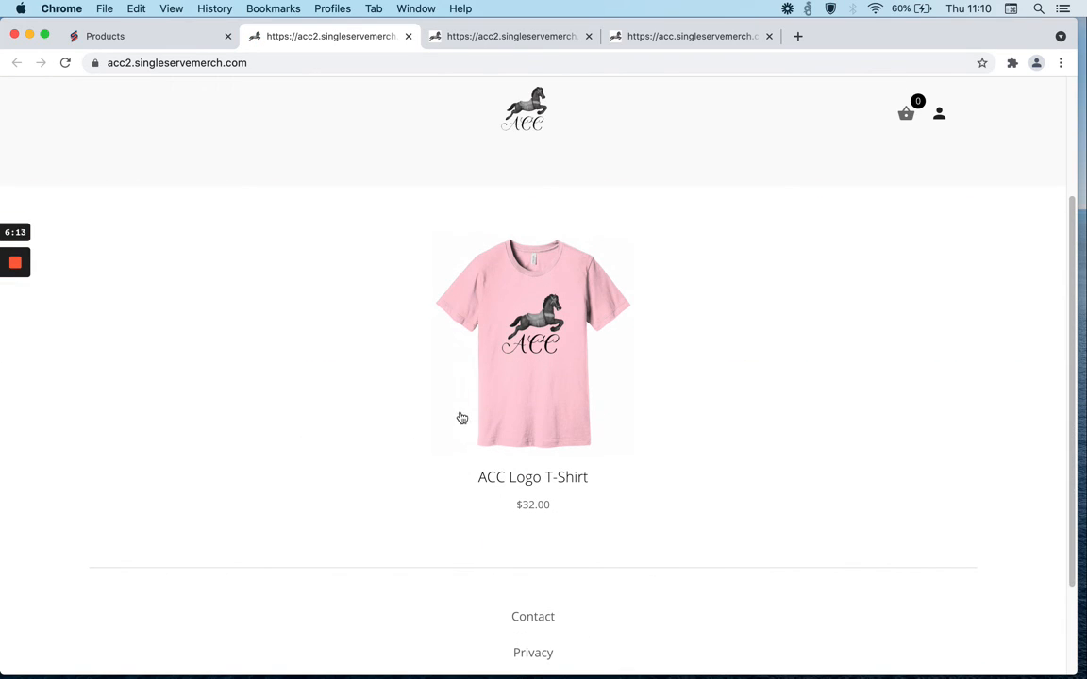
left_click(547, 392)
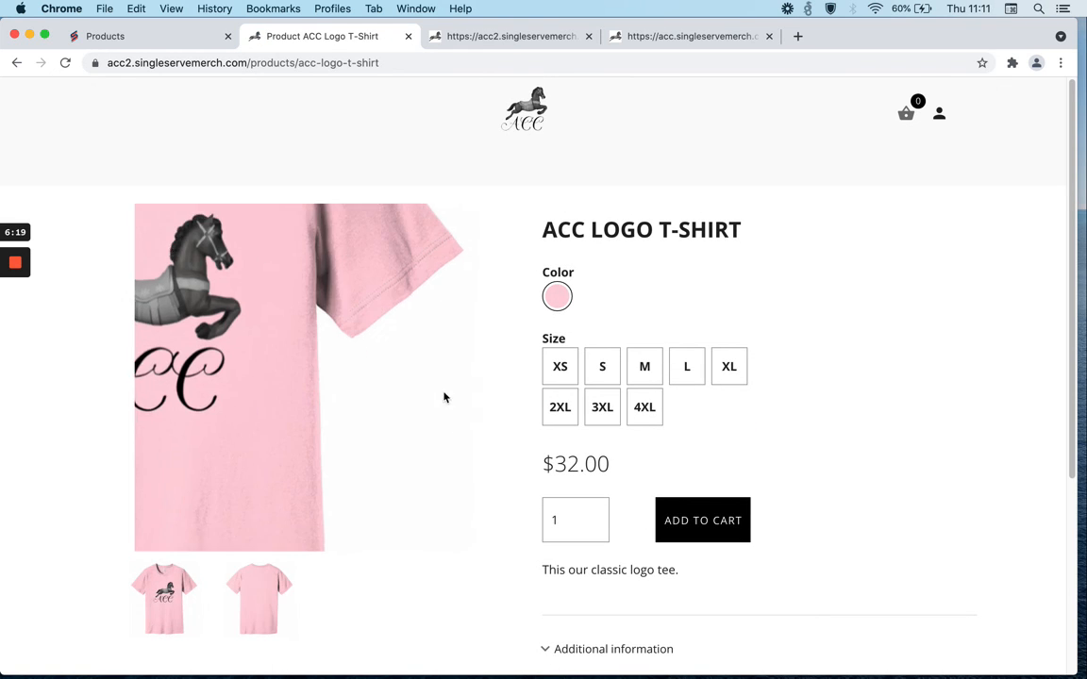
Select size S and expand and collapse the product's additional information on the store page.
left_click(601, 368)
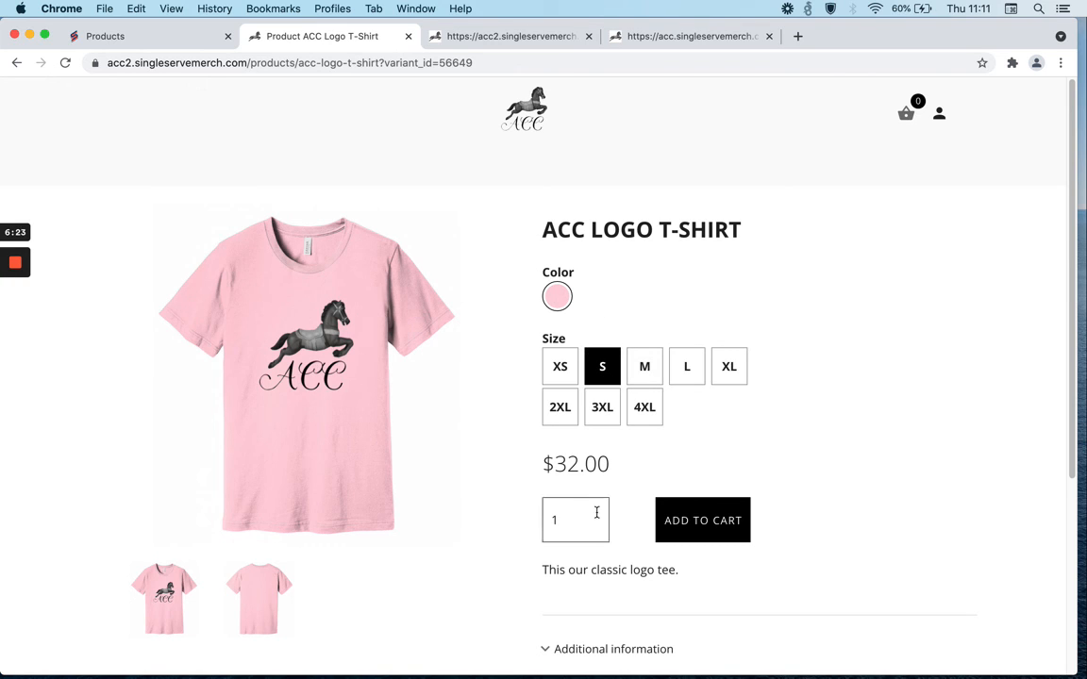
scroll(681, 598, "down", 5)
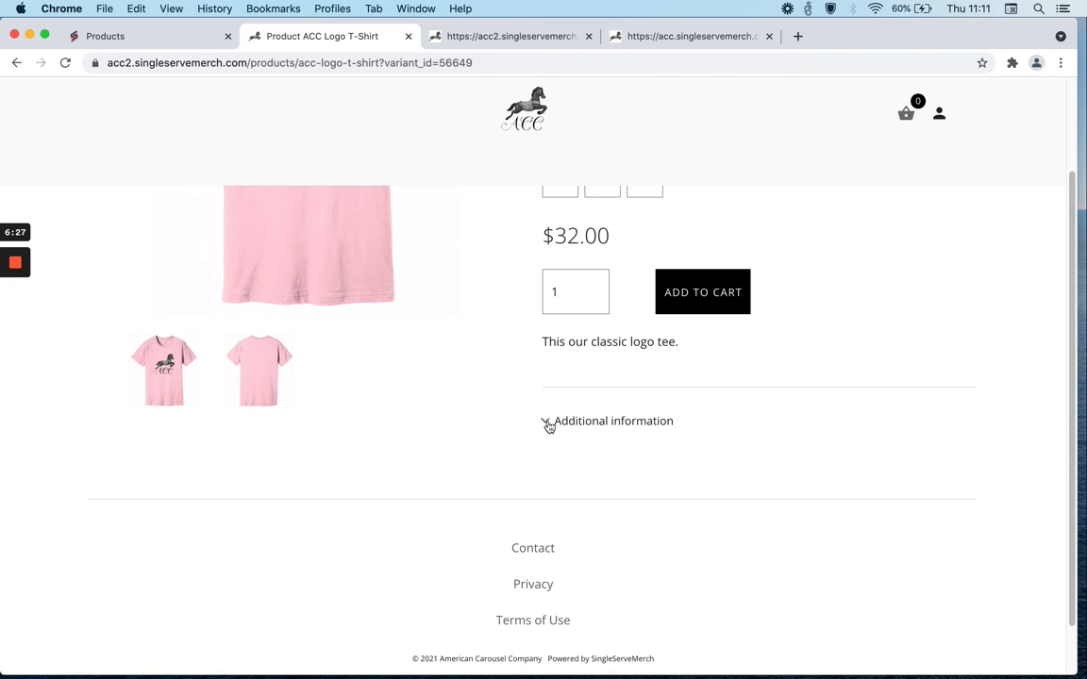
left_click(548, 425)
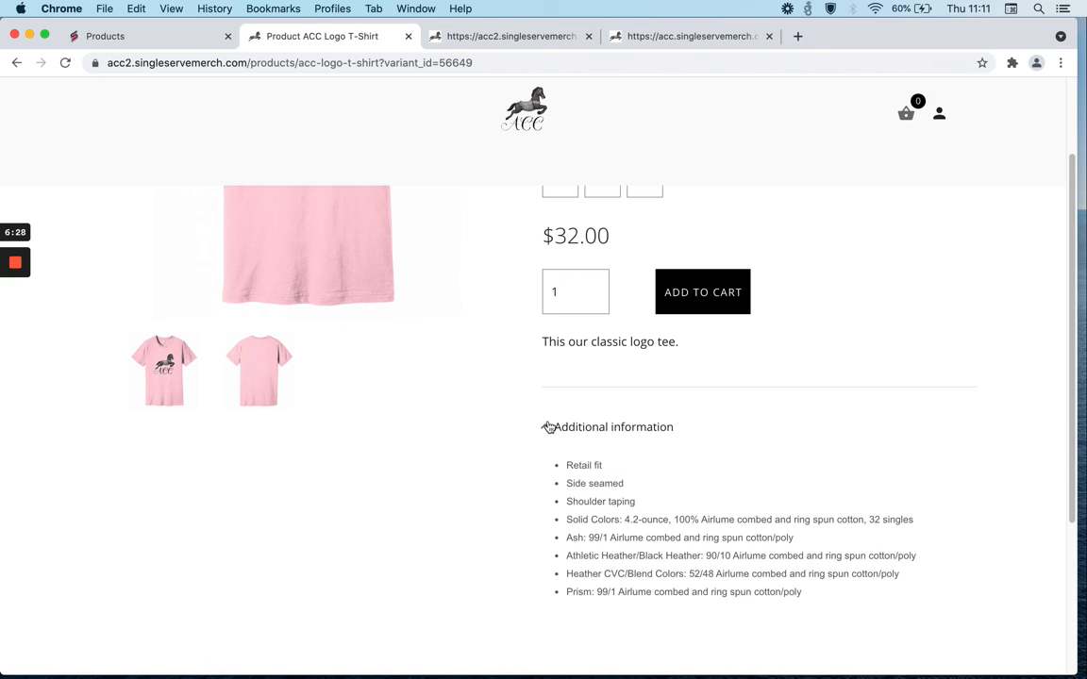
left_click(548, 427)
scroll(622, 340, "up", 5)
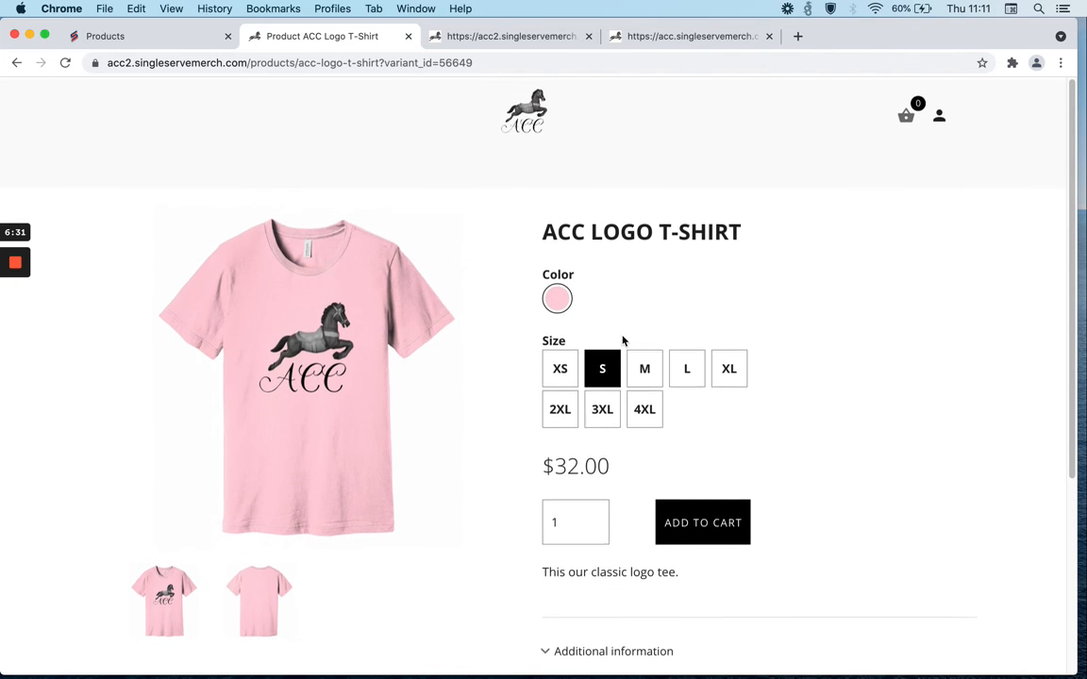